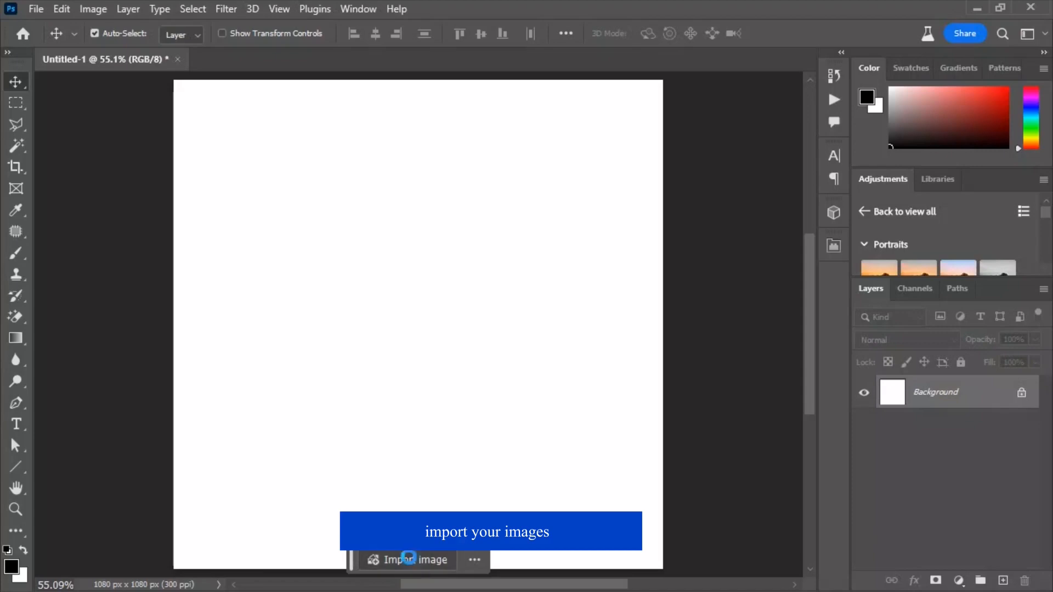
# Step: Place the starry image 2 in the document and scale it to about 7.55% so it covers the whole canvas
pyautogui.click(298, 152)
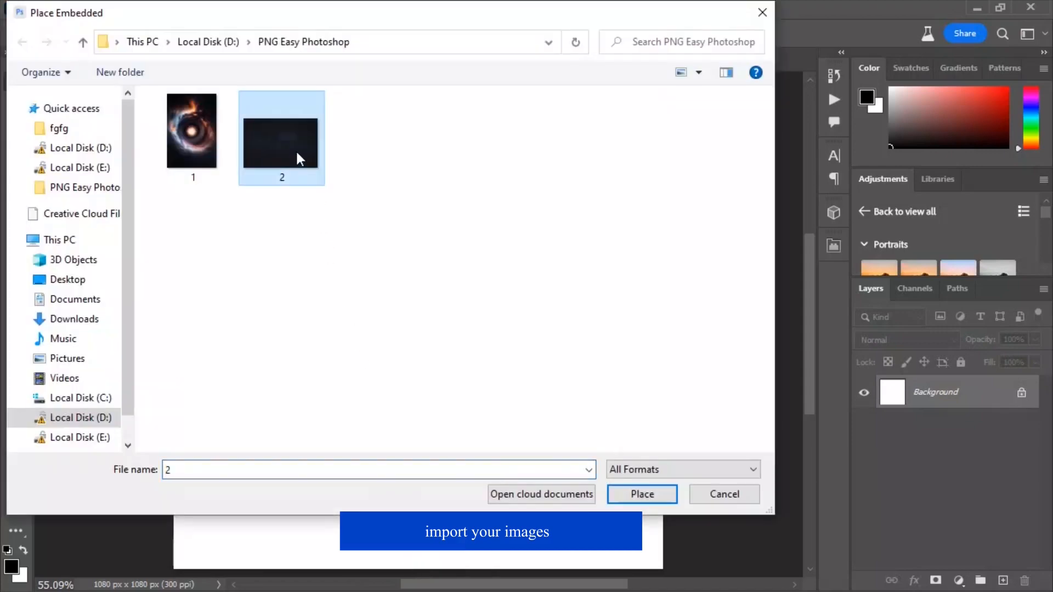
pyautogui.click(641, 495)
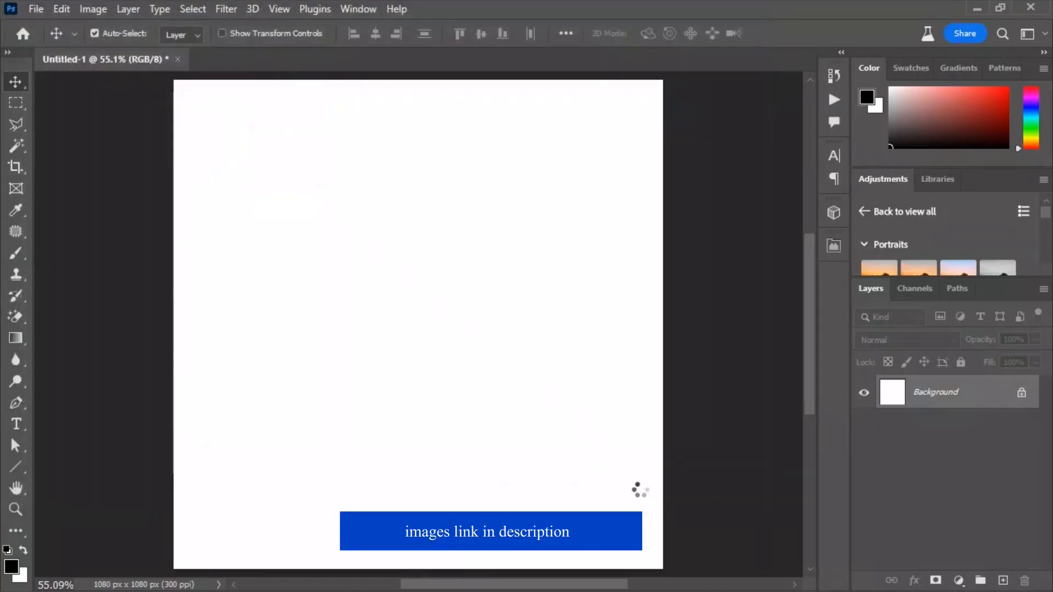
pyautogui.moveTo(417, 162); pyautogui.dragTo(418, 80)
pyautogui.moveTo(417, 487); pyautogui.dragTo(433, 574)
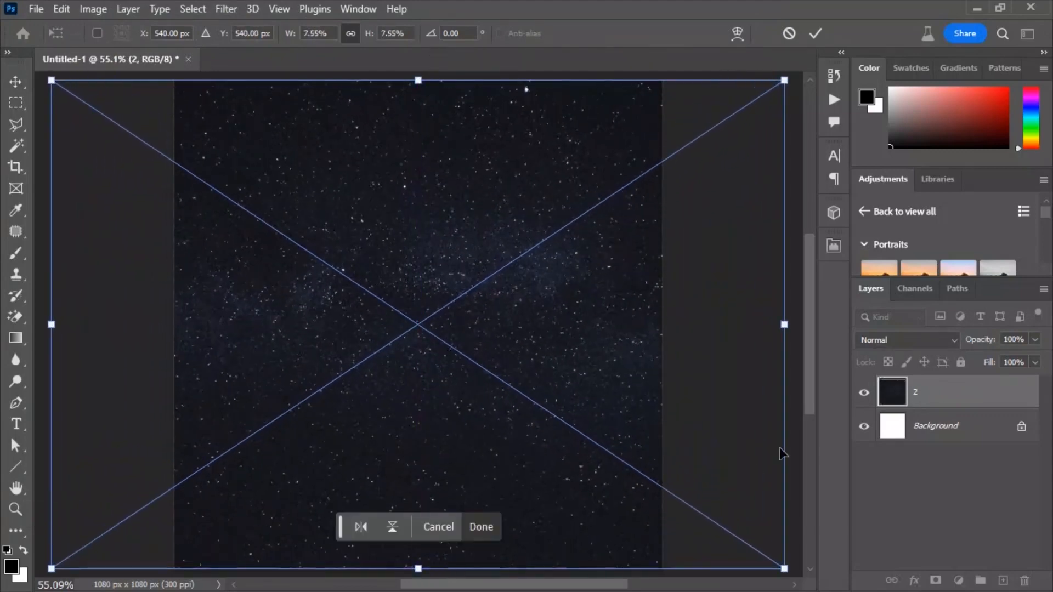
pyautogui.click(963, 389)
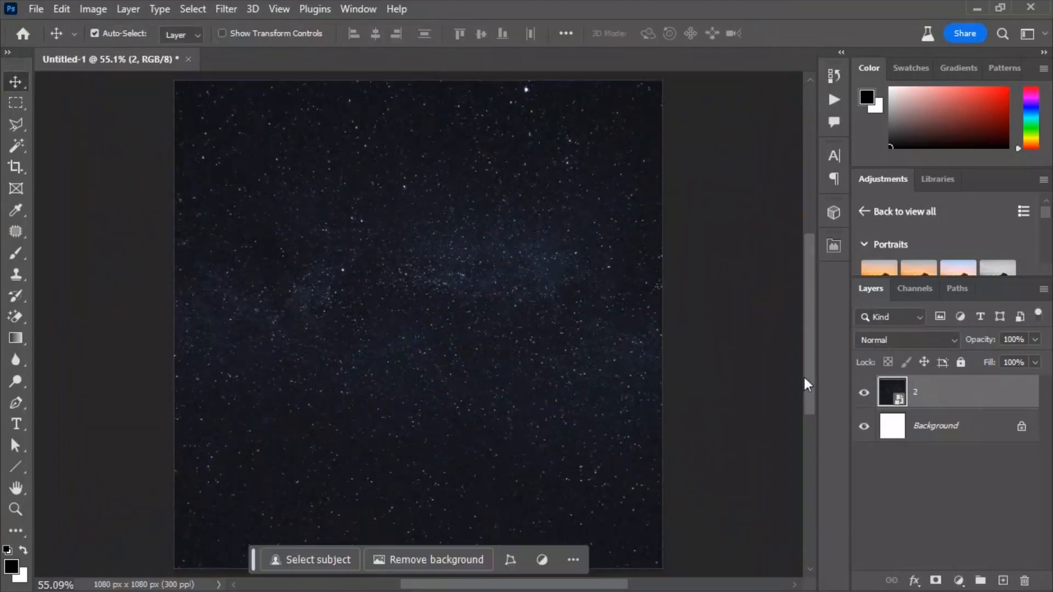
# Step: Add a white text layer above the starry image, replacing the placeholder text with "2"
pyautogui.click(24, 416)
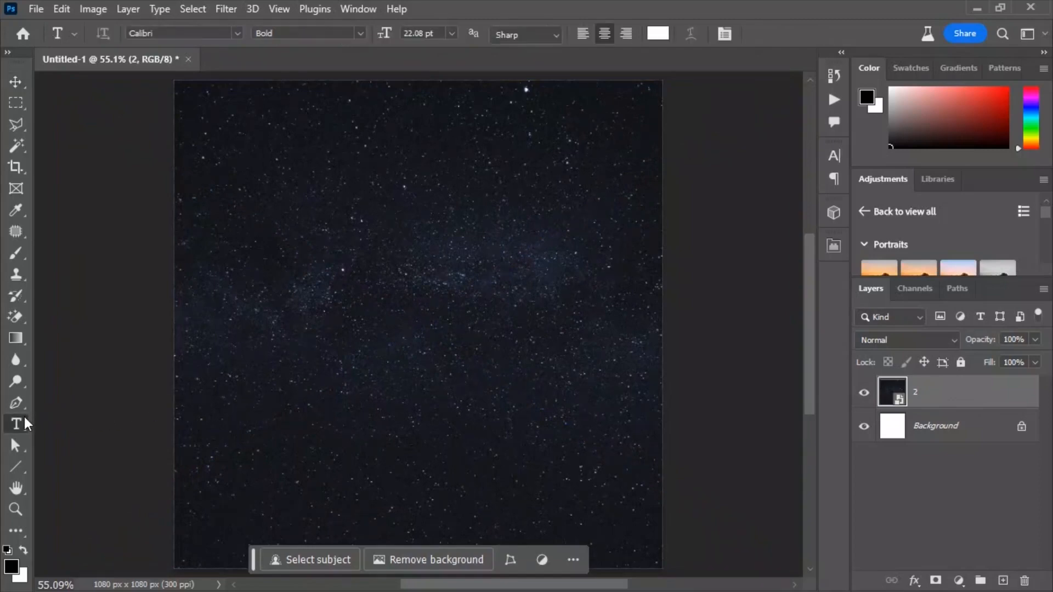
pyautogui.click(361, 265)
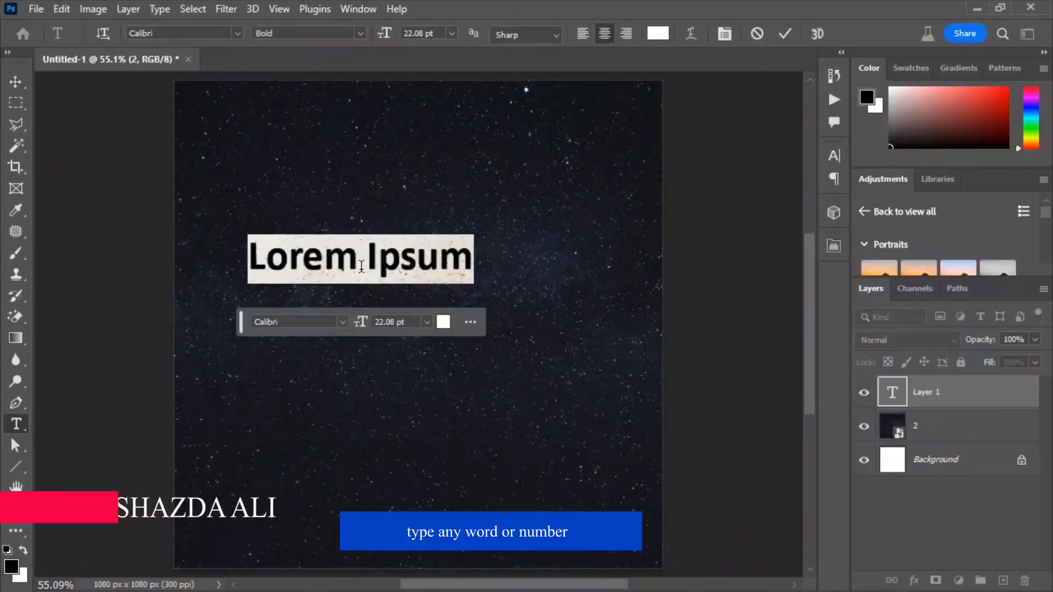
pyautogui.click(482, 253)
pyautogui.press('BackSpace')
pyautogui.press('BackSpace')
pyautogui.press('BackSpace')
pyautogui.press('BackSpace')
pyautogui.press('BackSpace')
pyautogui.press('BackSpace')
pyautogui.press('BackSpace')
pyautogui.press('BackSpace')
pyautogui.press('BackSpace')
pyautogui.press('BackSpace')
pyautogui.press('BackSpace')
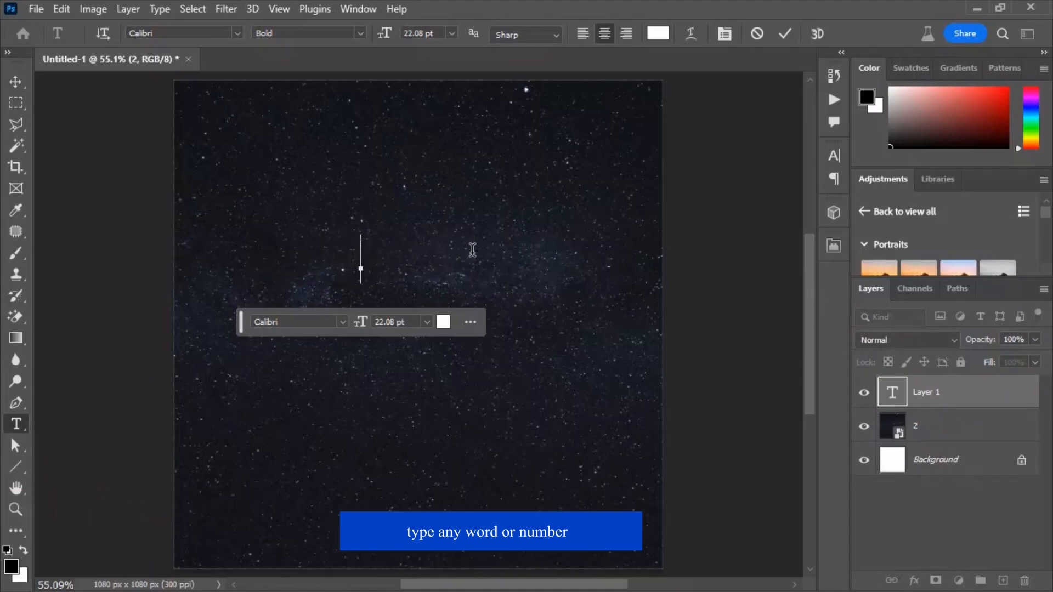
pyautogui.write('2')
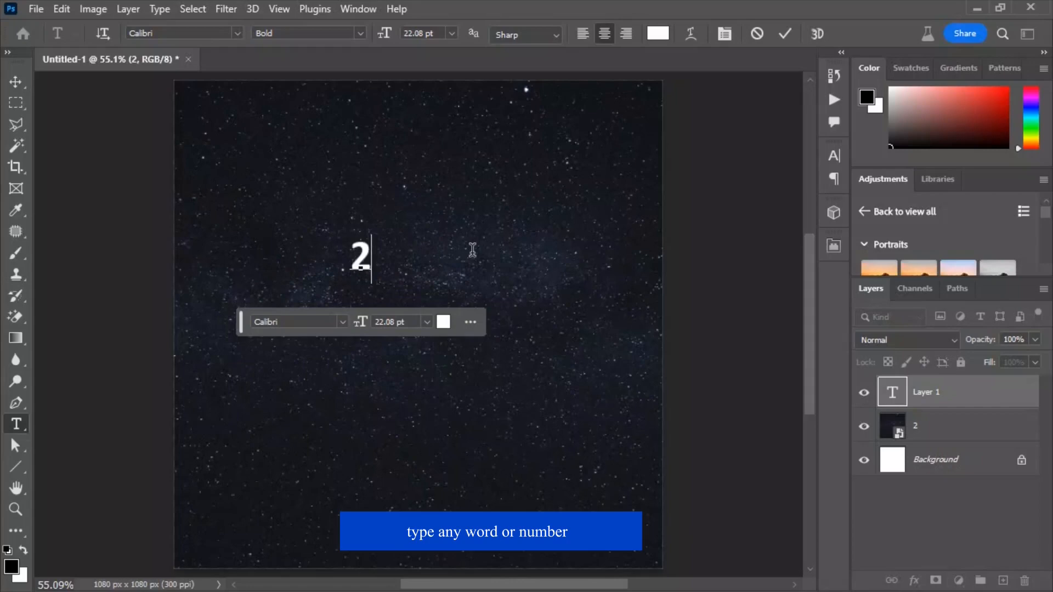
pyautogui.click(966, 398)
# Step: Enlarge the "2" to about 196 pt and centre it on the canvas
pyautogui.hotkey('ctrl', 't')
pyautogui.moveTo(371, 282); pyautogui.dragTo(488, 550)
pyautogui.moveTo(439, 370); pyautogui.dragTo(439, 279)
pyautogui.moveTo(487, 296); pyautogui.dragTo(534, 299)
pyautogui.moveTo(489, 301); pyautogui.dragTo(466, 335)
# Step: Set the font of the "2" to Calibri in the Bold style
pyautogui.doubleClick(892, 392)
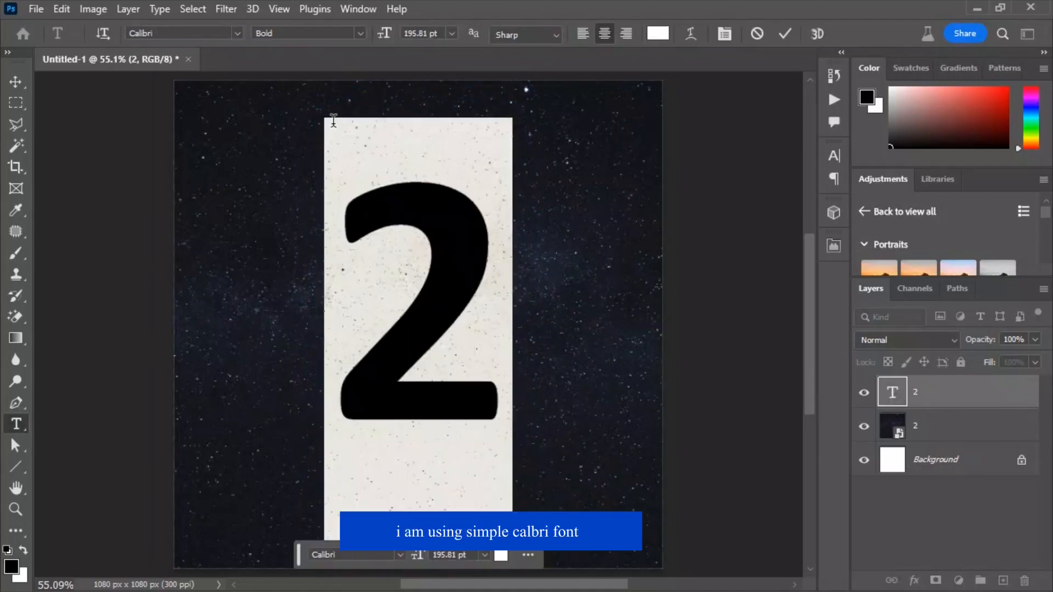
pyautogui.click(237, 33)
pyautogui.click(213, 85)
pyautogui.click(360, 33)
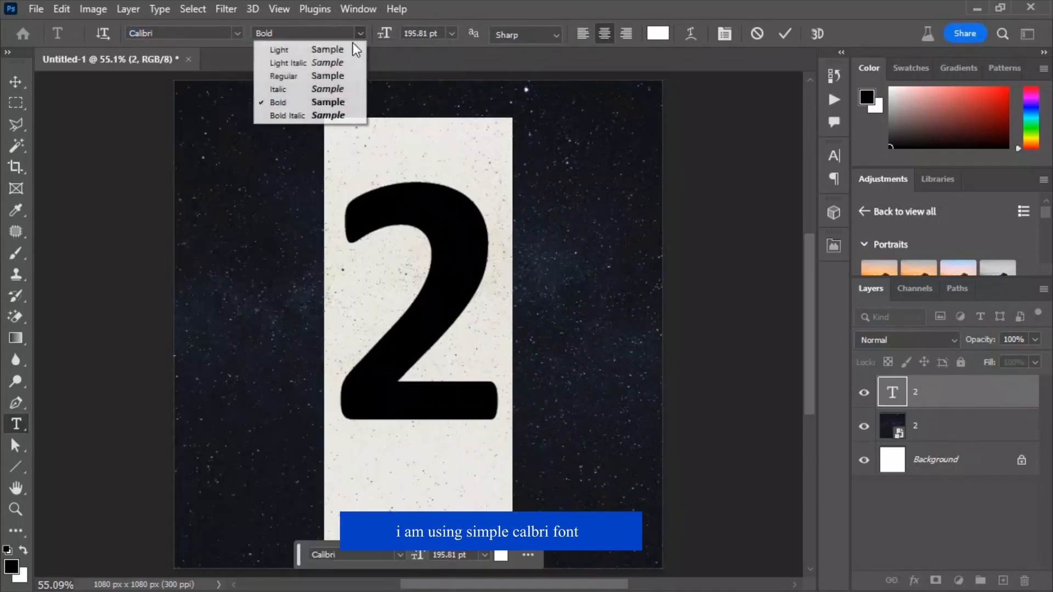
pyautogui.click(281, 105)
pyautogui.click(958, 402)
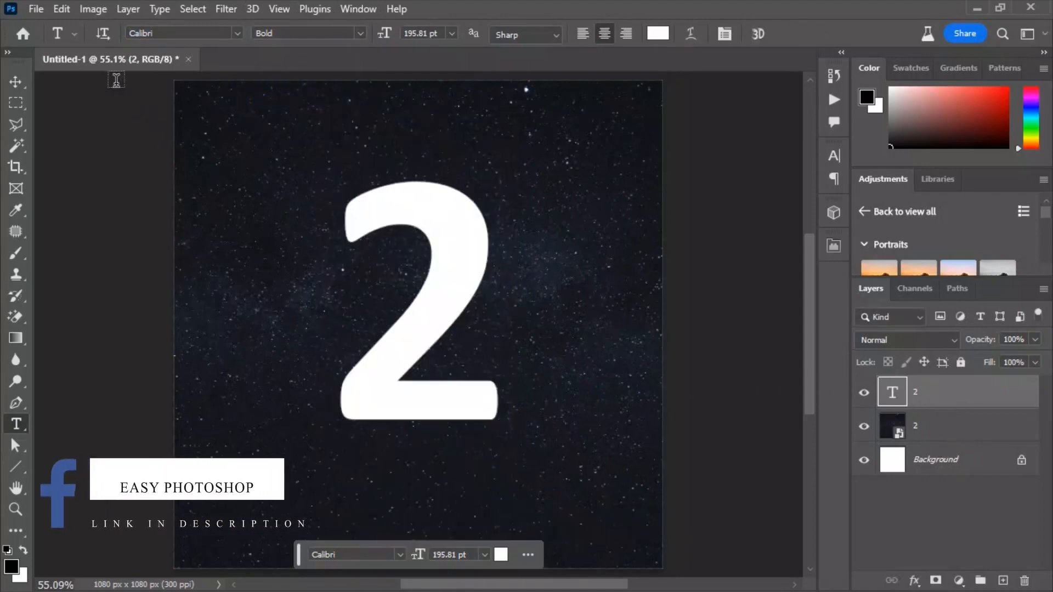
# Step: Place the galaxy image 1 above the text layer and shrink it to sit over the "2"
pyautogui.click(36, 9)
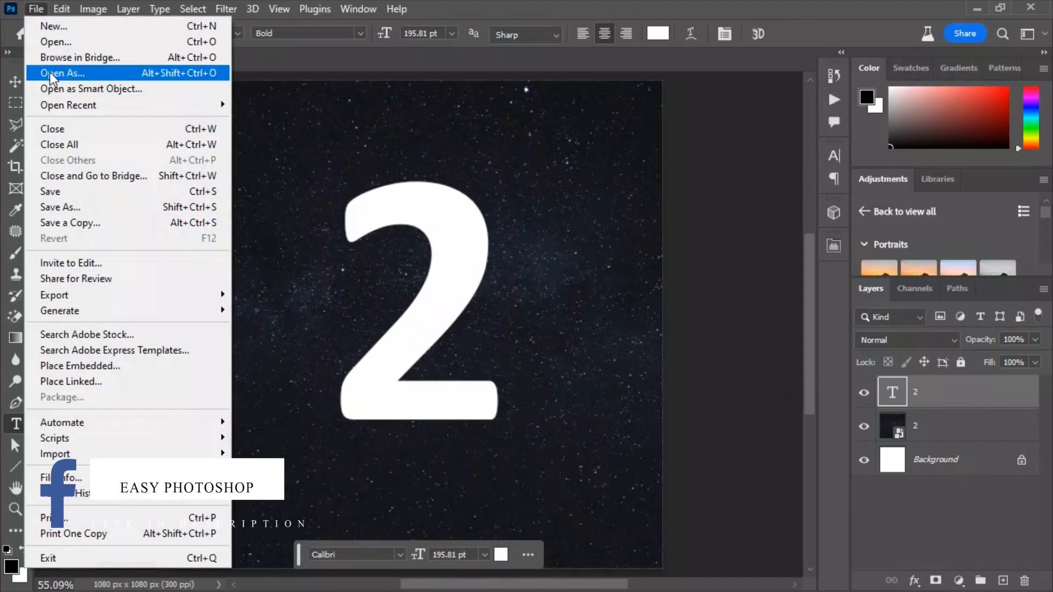
pyautogui.click(104, 365)
pyautogui.click(192, 159)
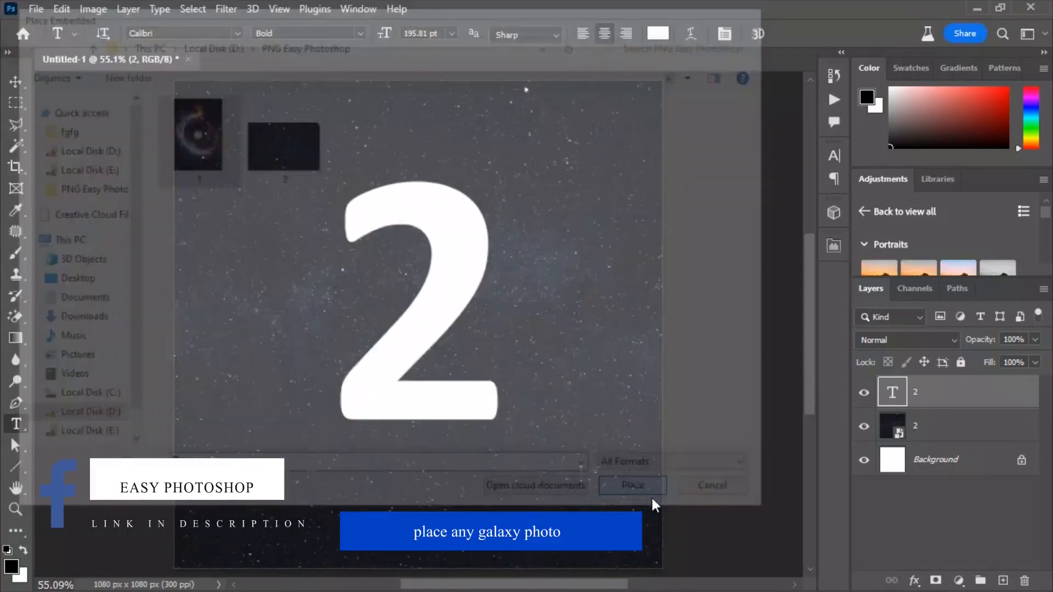
pyautogui.click(652, 497)
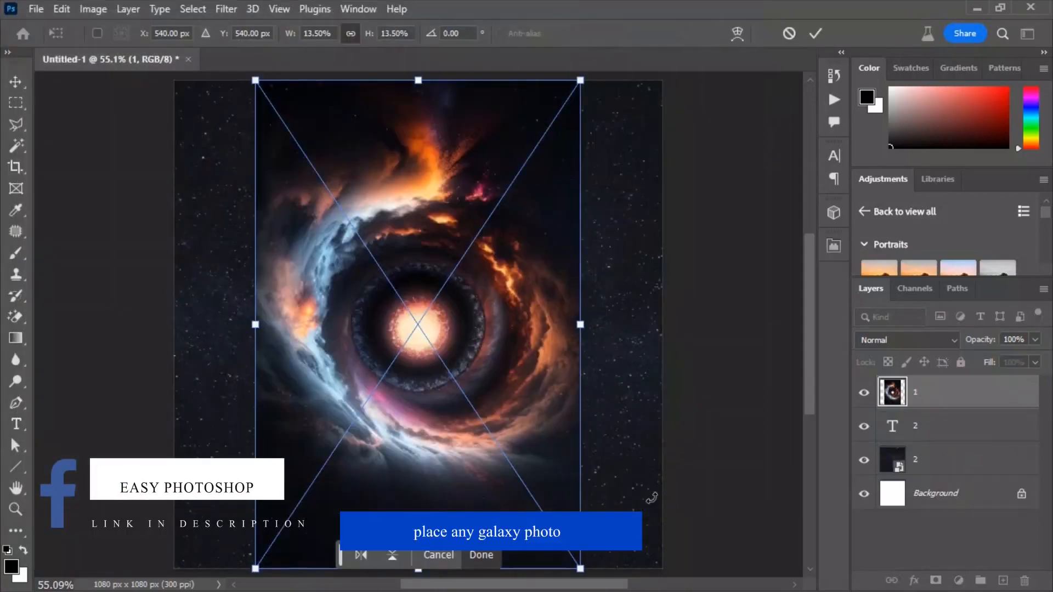
pyautogui.moveTo(583, 358); pyautogui.dragTo(482, 347)
pyautogui.press('Return')
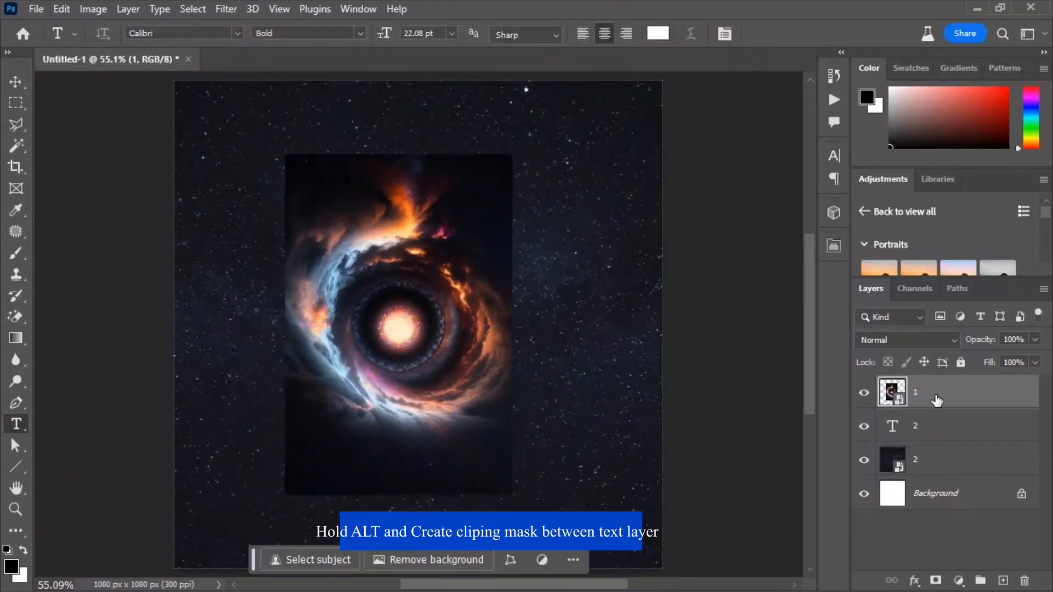
# Step: Clip the galaxy image to the "2" text and resize and reposition it so its glowing core sits on the numeral's diagonal
pyautogui.keyDown('alt'); pyautogui.click(932, 408); pyautogui.keyUp('alt')
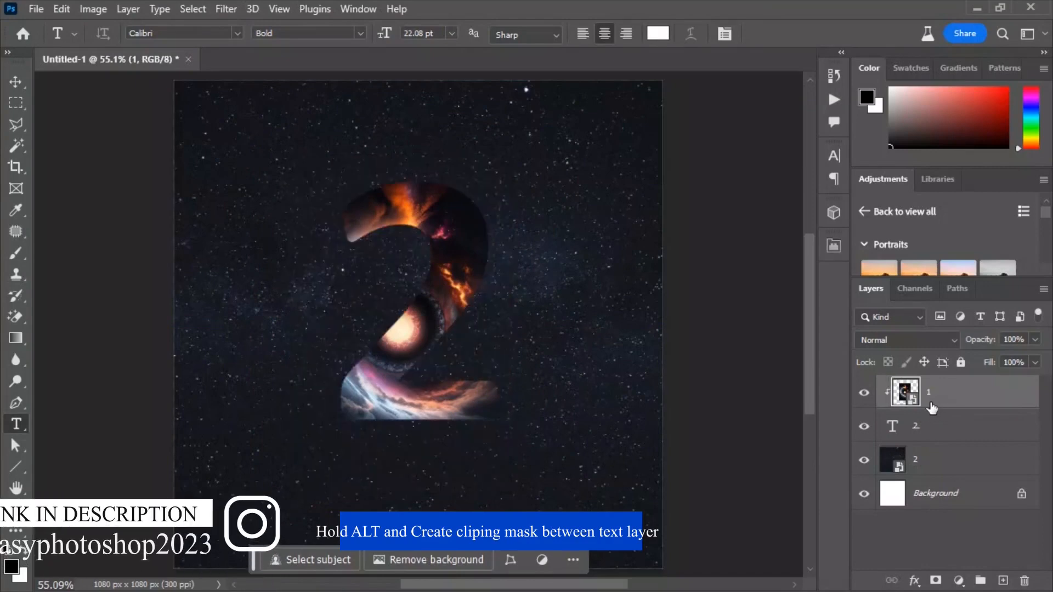
pyautogui.hotkey('ctrl', 't')
pyautogui.moveTo(285, 326); pyautogui.dragTo(313, 334)
pyautogui.moveTo(443, 370); pyautogui.dragTo(452, 347)
pyautogui.moveTo(427, 161); pyautogui.dragTo(427, 171)
pyautogui.moveTo(429, 223)
pyautogui.mouseDown()
pyautogui.moveTo(423, 201)
pyautogui.moveTo(430, 210)
pyautogui.mouseUp()
pyautogui.moveTo(339, 283); pyautogui.dragTo(324, 283)
pyautogui.moveTo(456, 308); pyautogui.dragTo(463, 307)
pyautogui.moveTo(331, 290); pyautogui.dragTo(324, 291)
pyautogui.moveTo(471, 282); pyautogui.dragTo(489, 290)
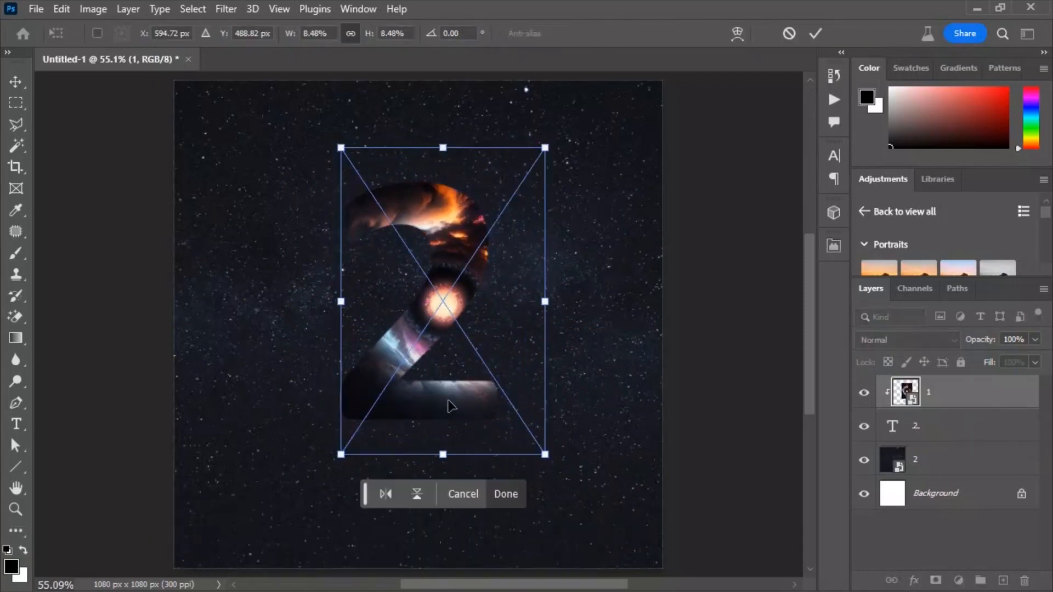
pyautogui.moveTo(340, 301); pyautogui.dragTo(332, 305)
pyautogui.press('Return')
pyautogui.click(864, 392)
pyautogui.click(863, 393)
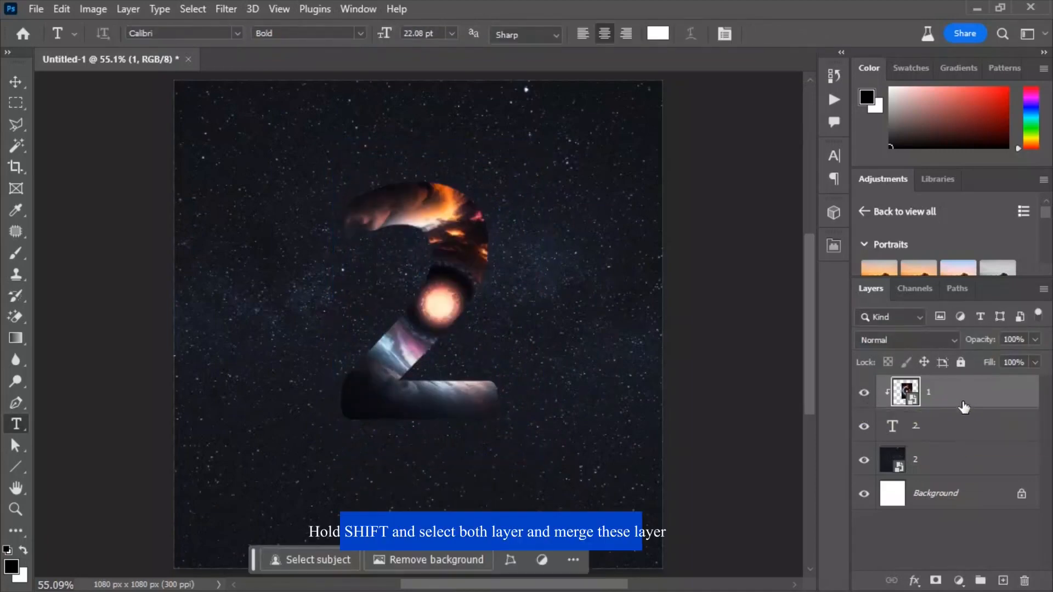
# Step: Merge the clipped galaxy layer and the "2" text layer into one layer
pyautogui.keyDown('shift'); pyautogui.click(957, 429); pyautogui.keyUp('shift')
pyautogui.rightClick(956, 426)
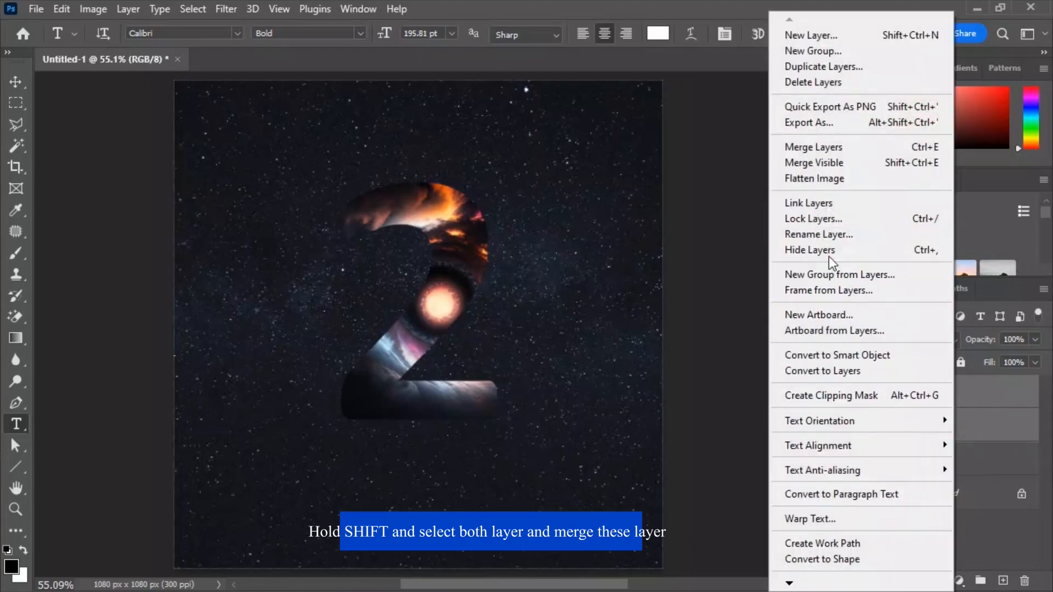
pyautogui.click(817, 147)
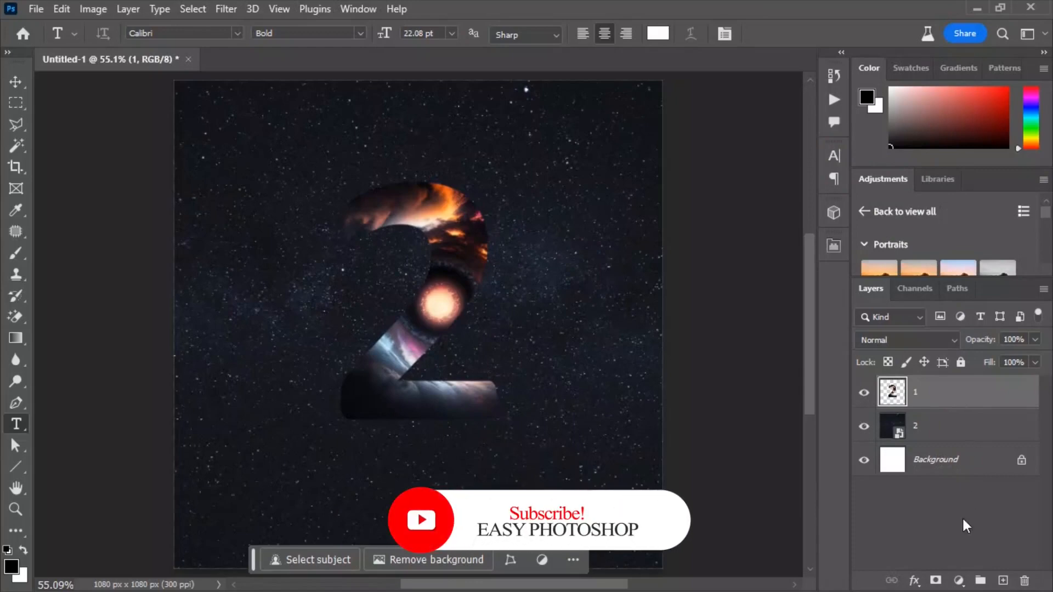
# Step: Add a Brightness/Contrast adjustment clipped to the merged "2" layer, with brightness 48 and contrast 13
pyautogui.click(957, 580)
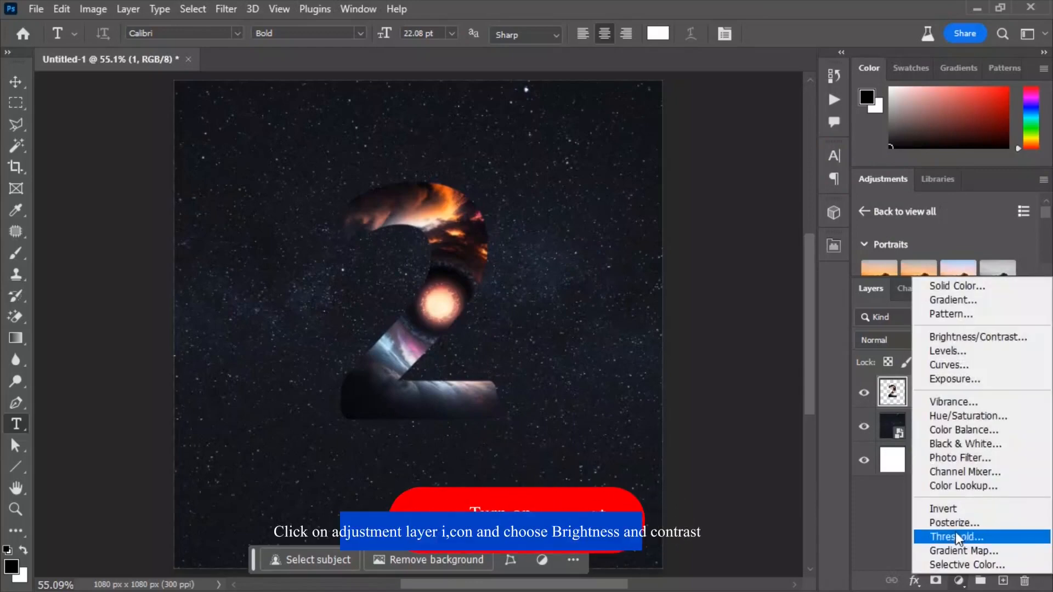
pyautogui.click(971, 337)
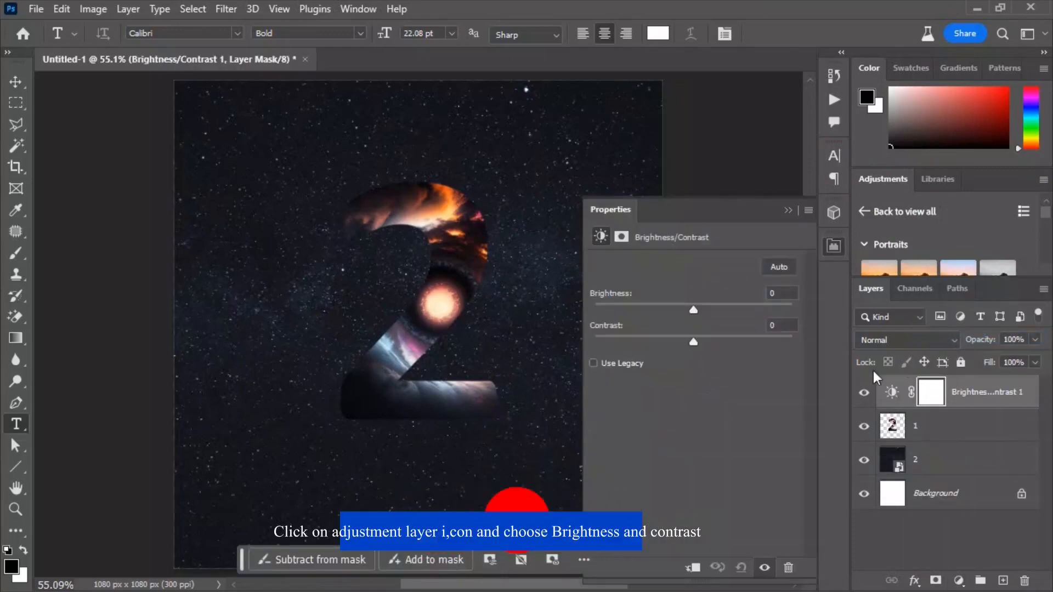
pyautogui.click(693, 570)
pyautogui.moveTo(691, 310); pyautogui.dragTo(706, 342)
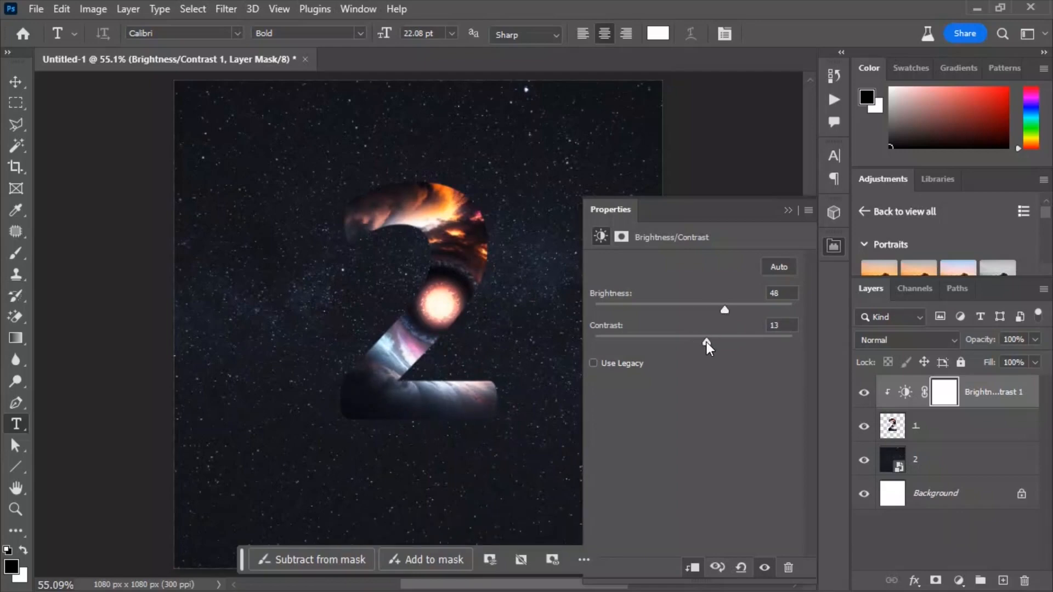
pyautogui.click(787, 211)
# Step: Darken the starry background with a Brightness/Contrast adjustment layer directly above it, lowering the brightness and setting contrast to -14
pyautogui.click(917, 468)
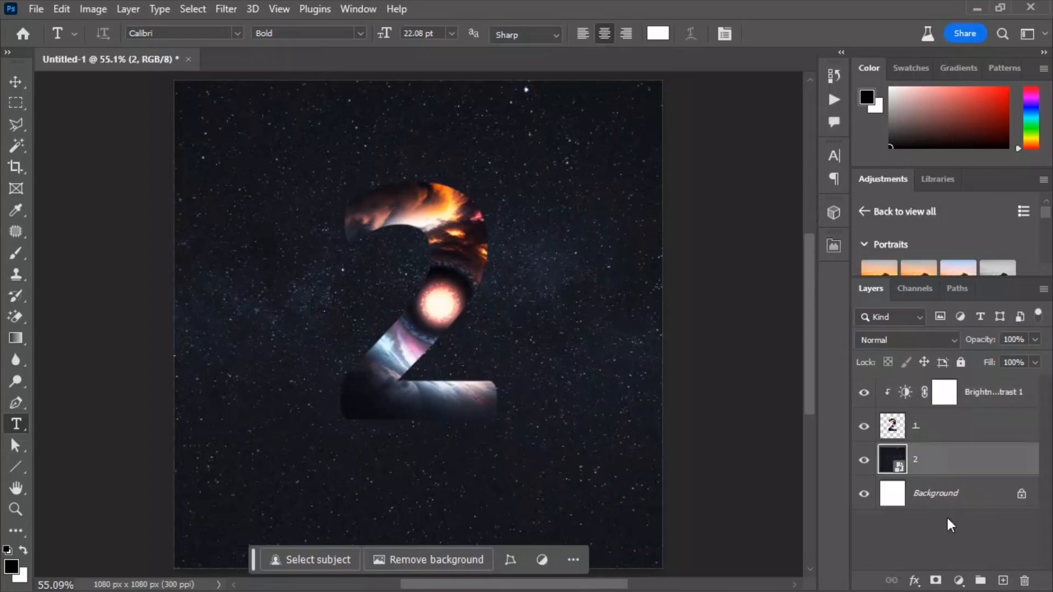
pyautogui.click(957, 580)
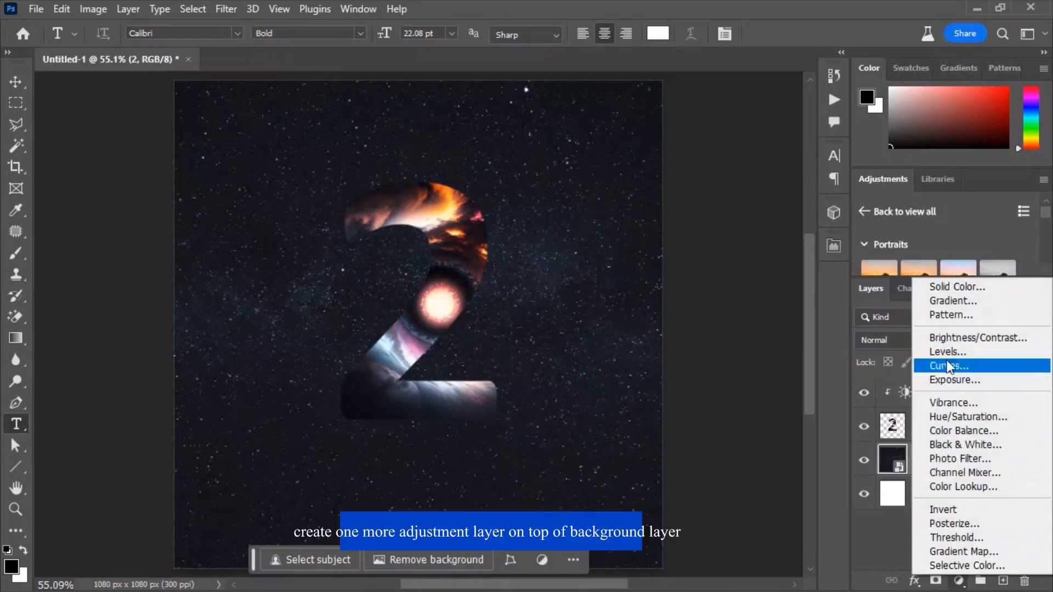
pyautogui.click(943, 337)
pyautogui.moveTo(690, 311); pyautogui.dragTo(629, 318)
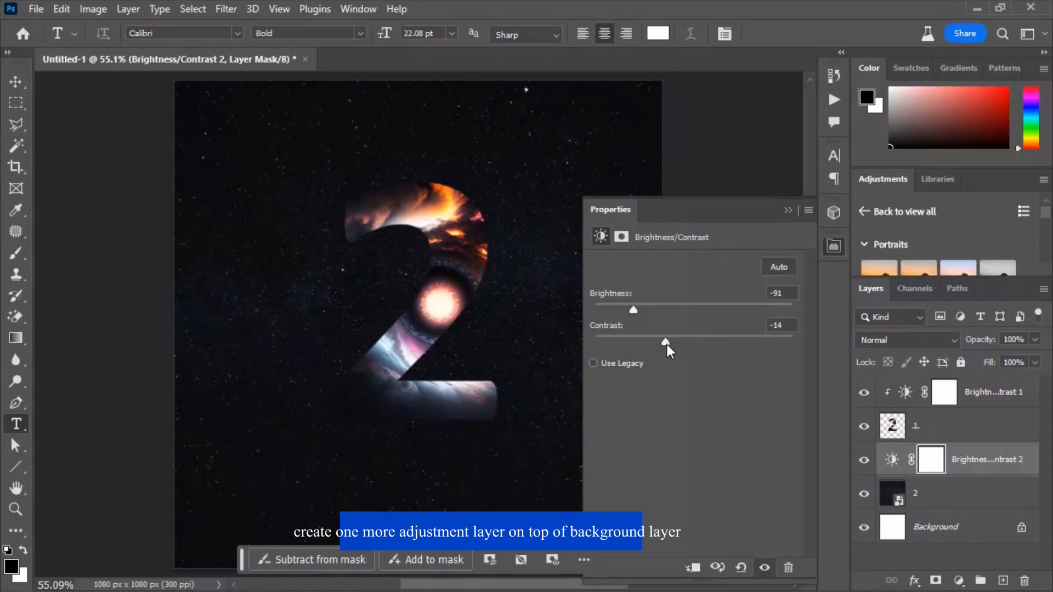
pyautogui.moveTo(649, 344); pyautogui.dragTo(665, 342)
pyautogui.moveTo(632, 309)
pyautogui.mouseDown()
pyautogui.moveTo(620, 310)
pyautogui.moveTo(644, 310)
pyautogui.mouseUp()
pyautogui.click(787, 213)
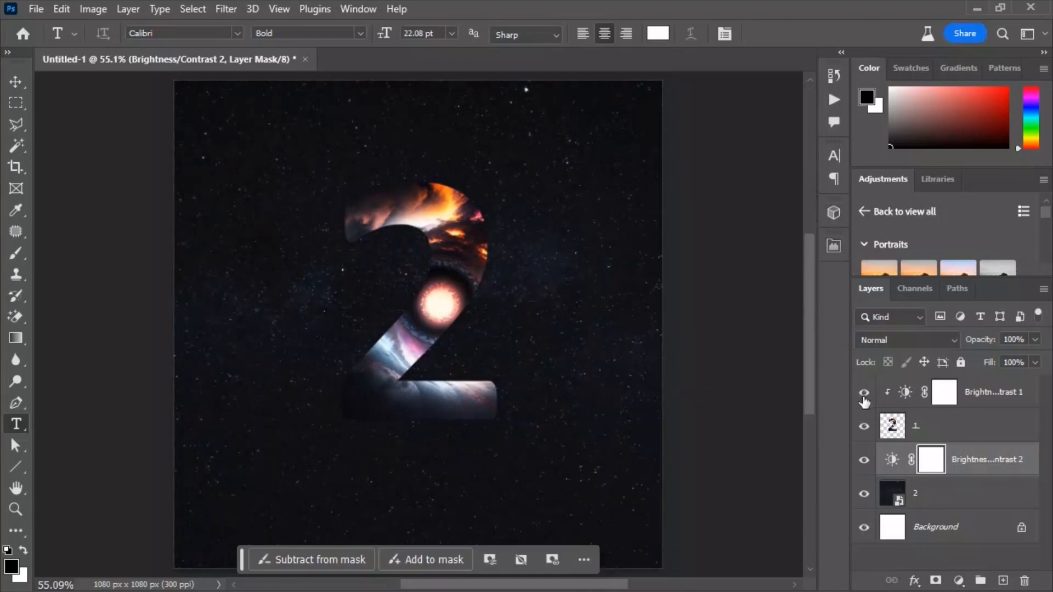
# Step: Scale the merged "2" layer up to about 124.66%, keeping it centred horizontally on the canvas
pyautogui.click(948, 422)
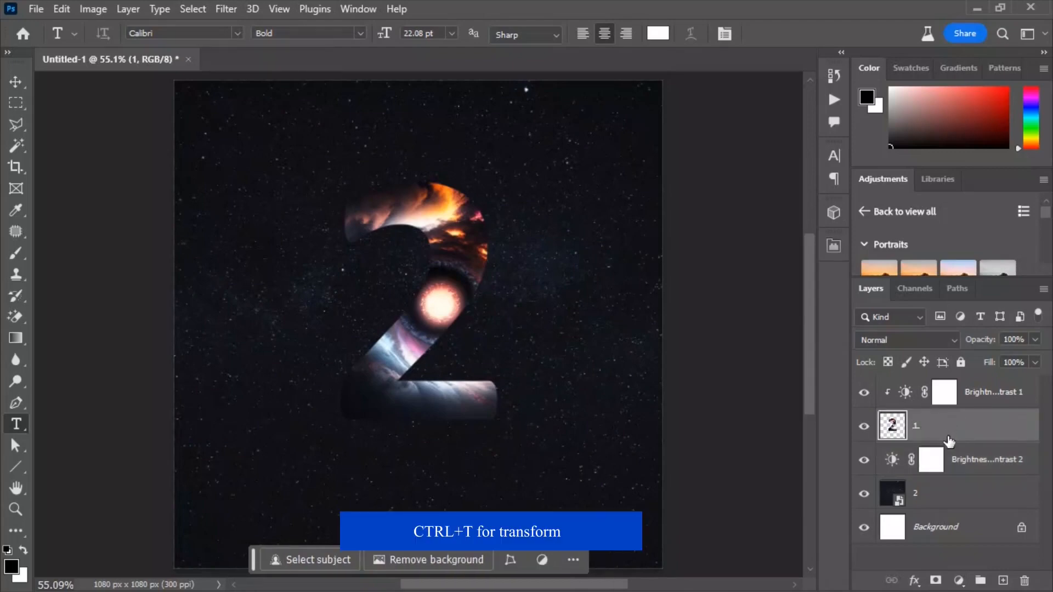
pyautogui.hotkey('ctrl', 't')
pyautogui.moveTo(496, 302)
pyautogui.mouseDown()
pyautogui.moveTo(528, 303)
pyautogui.moveTo(490, 305)
pyautogui.mouseUp()
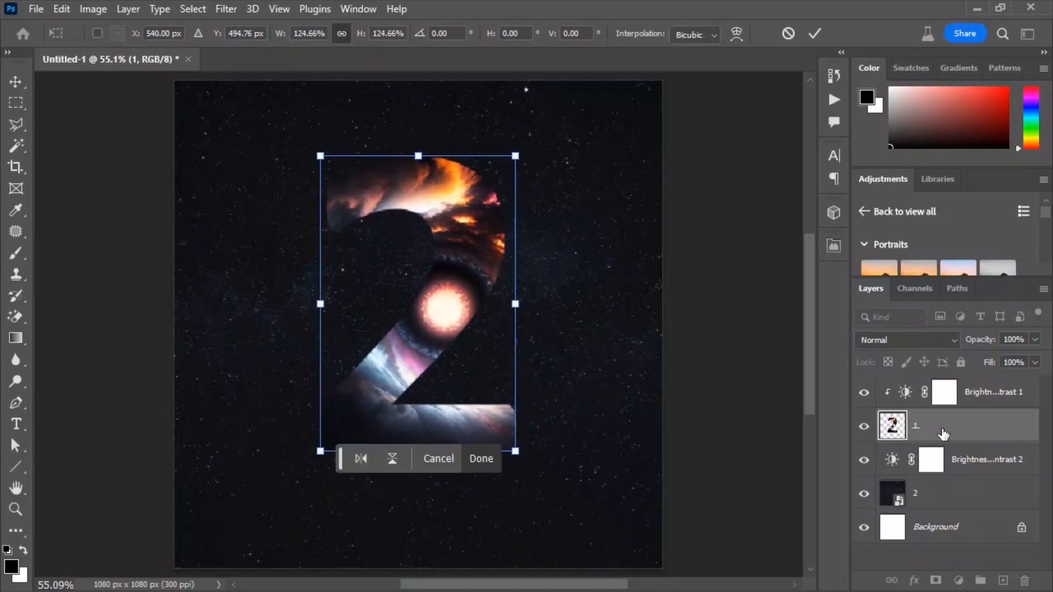
pyautogui.press('t')
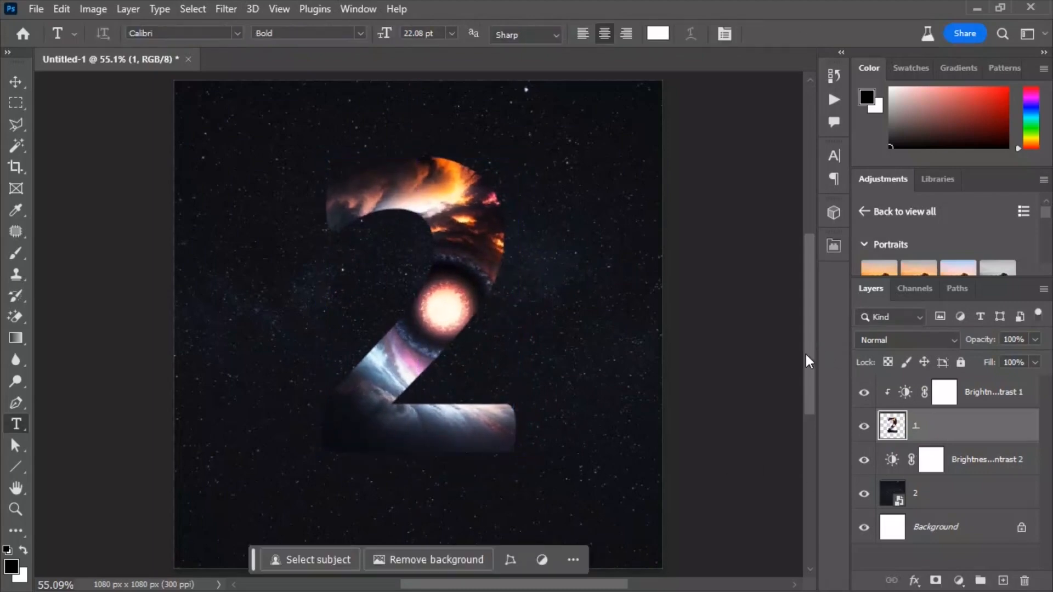
# Step: Add a new text layer above the topmost adjustment layer reading "WE ARE READY TO LAND ON MARS", near the top of the "2"
pyautogui.scroll(1, 805, 355)
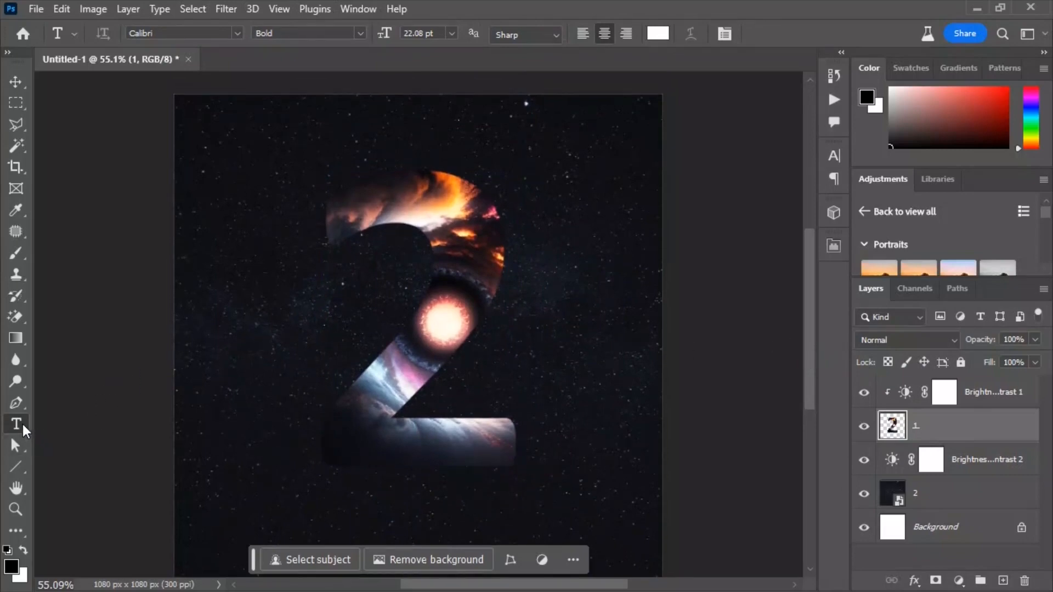
pyautogui.click(979, 406)
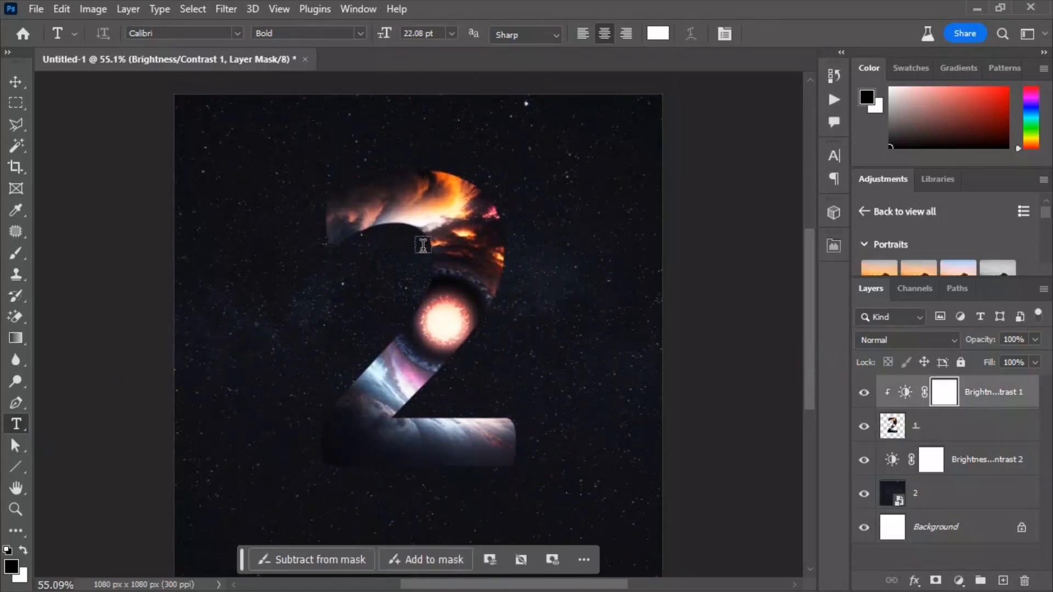
pyautogui.click(346, 165)
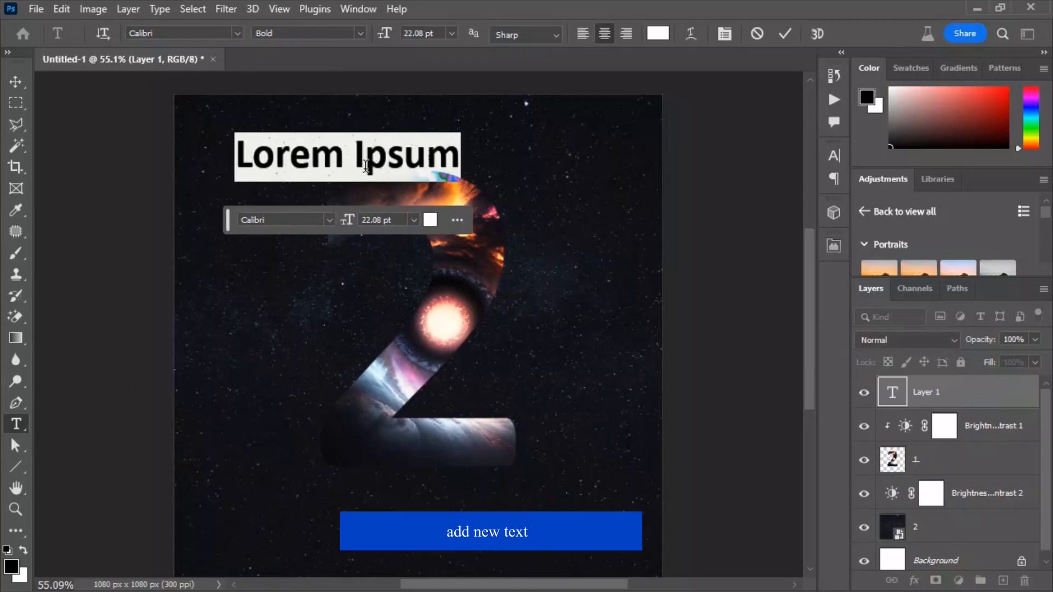
pyautogui.moveTo(366, 165); pyautogui.dragTo(327, 170)
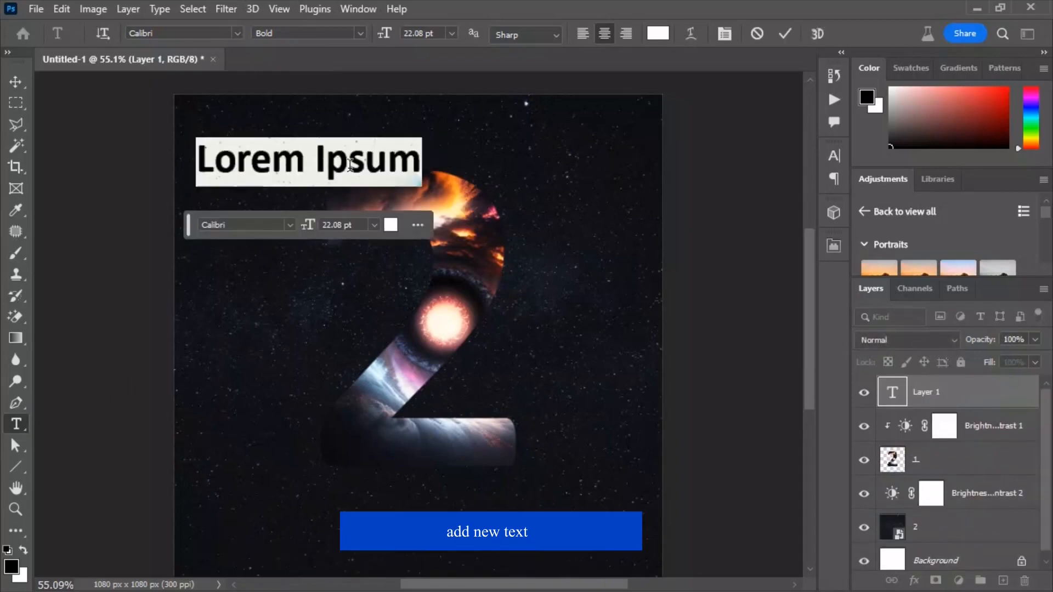
pyautogui.press('BackSpace')
pyautogui.write('WE')
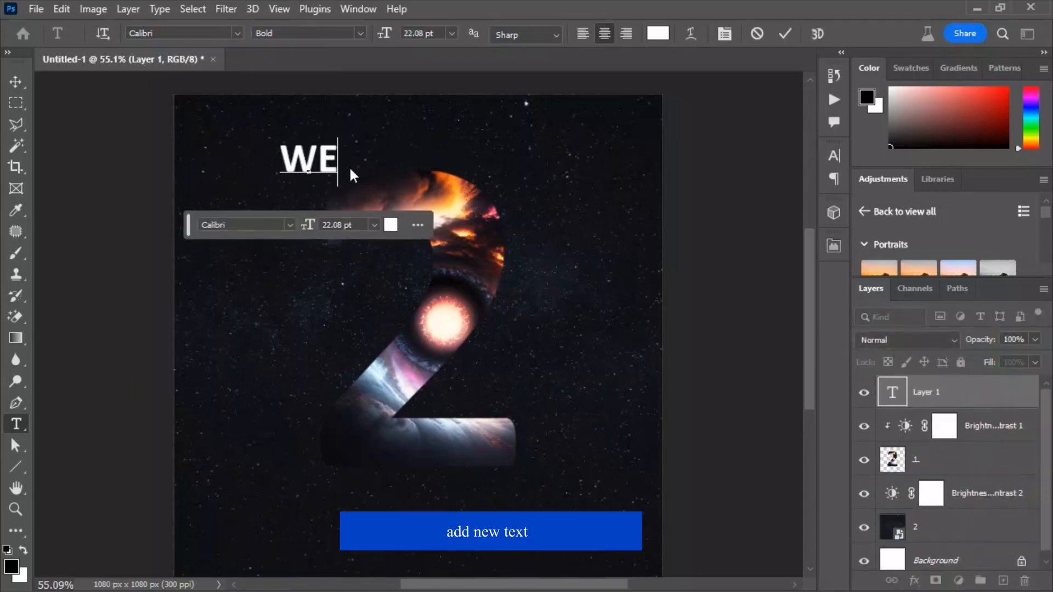
pyautogui.write(' ARE READY TO LAND ON MARS')
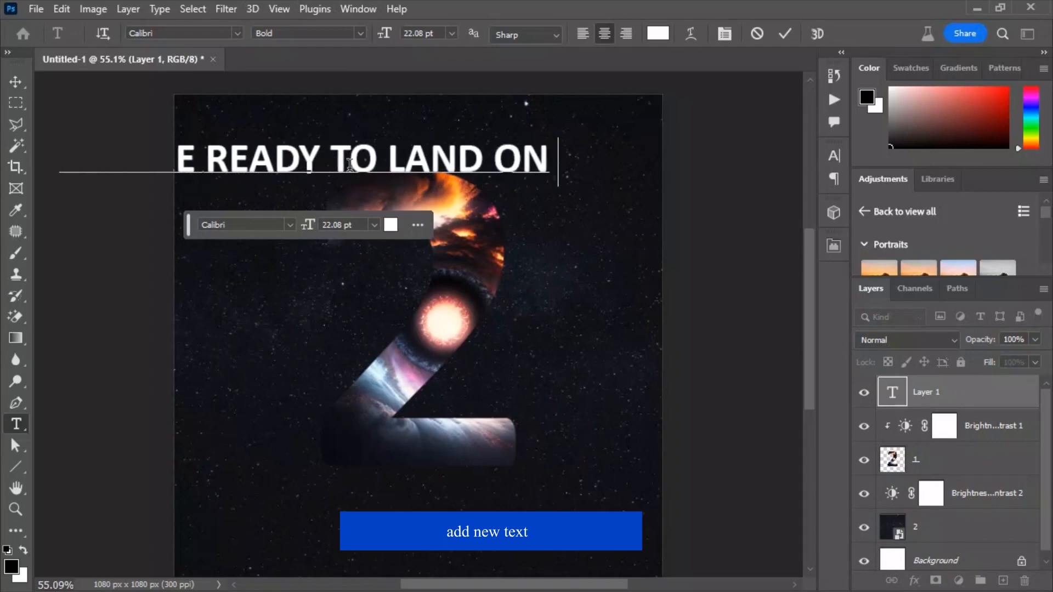
pyautogui.click(957, 390)
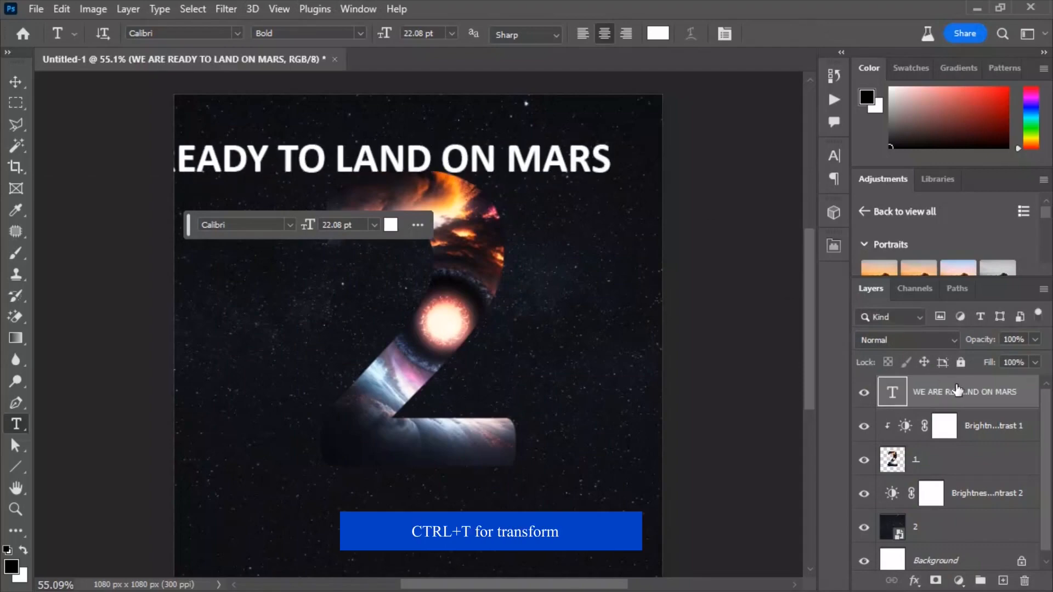
# Step: Scale the "WE ARE READY TO LAND ON MARS" text down to about 4.75 pt and centre it horizontally at the top of the "2"
pyautogui.hotkey('ctrl', 't')
pyautogui.moveTo(610, 163); pyautogui.dragTo(320, 160)
pyautogui.moveTo(274, 160); pyautogui.dragTo(439, 147)
pyautogui.moveTo(392, 143); pyautogui.dragTo(429, 170)
pyautogui.press('Return')
pyautogui.click(15, 82)
pyautogui.click(411, 170)
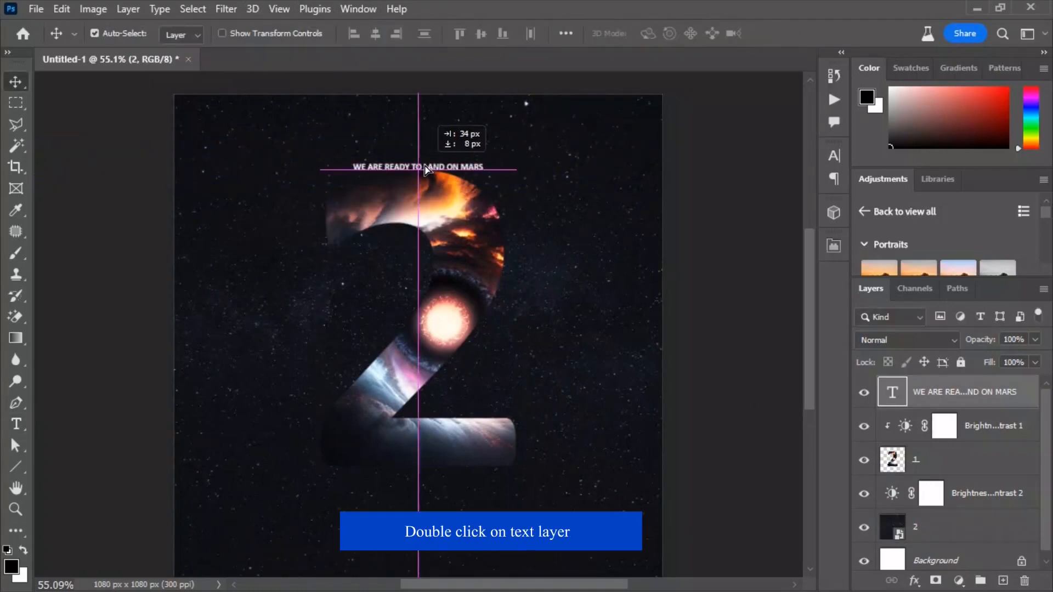
# Step: Widen the letter spacing of "WE ARE READY TO LAND ON MARS" until it extends well past the "2" on both sides, and raise it slightly
pyautogui.doubleClick(892, 394)
pyautogui.hotkey('alt', 'Right')
pyautogui.hotkey('alt', 'Right')
pyautogui.hotkey('alt', 'Right')
pyautogui.hotkey('alt', 'Right')
pyautogui.hotkey('alt', 'Right')
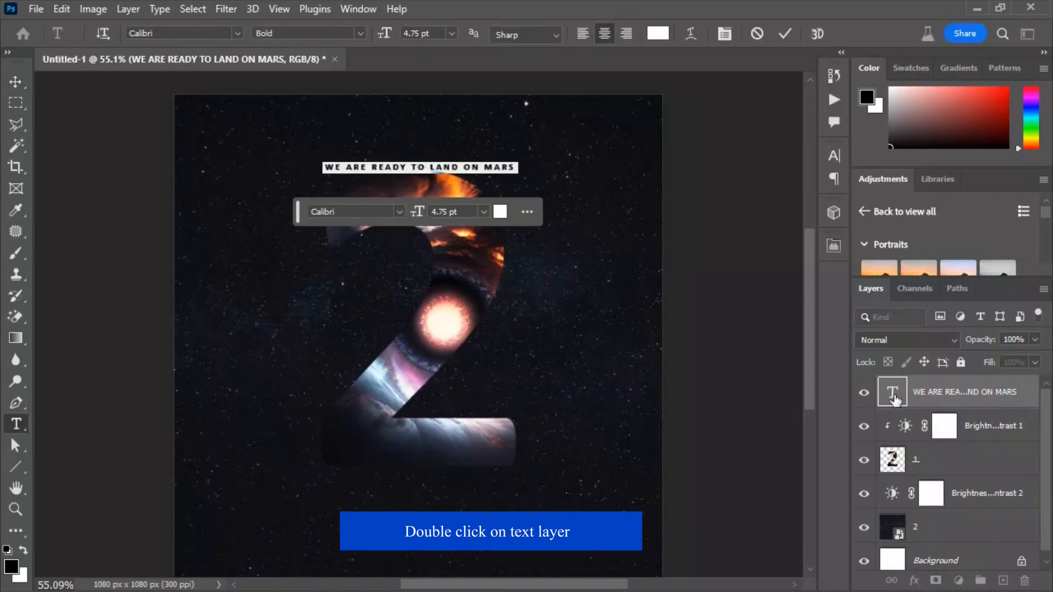
pyautogui.hotkey('alt', 'Right')
pyautogui.hotkey('alt', 'Right')
pyautogui.hotkey('alt', 'Right')
pyautogui.hotkey('alt', 'Right')
pyautogui.hotkey('alt', 'Right')
pyautogui.hotkey('alt', 'Right')
pyautogui.hotkey('alt', 'Right')
pyautogui.hotkey('alt', 'Right')
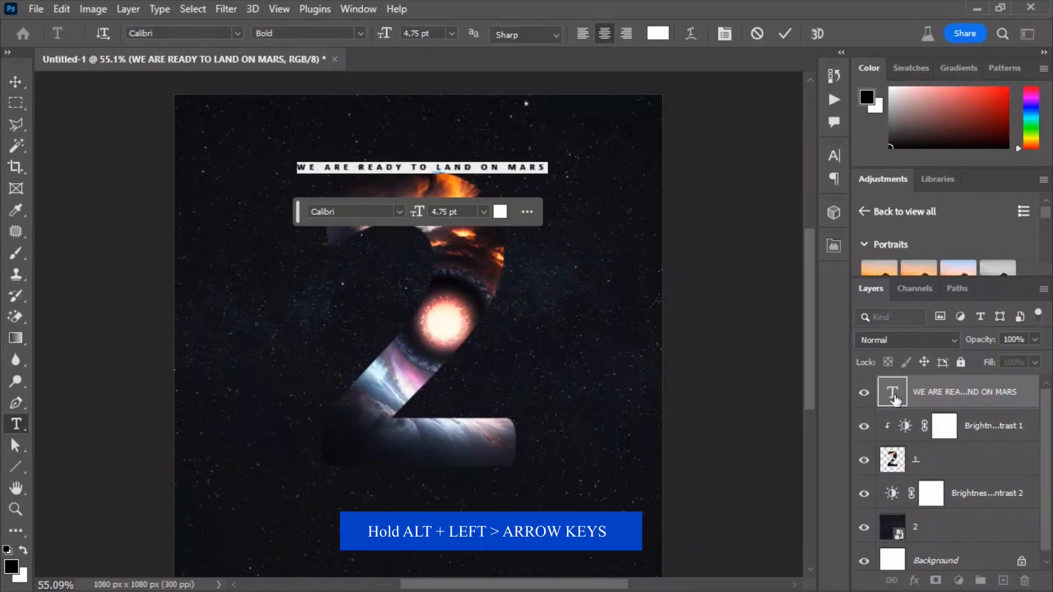
pyautogui.hotkey('alt', 'Right')
pyautogui.hotkey('alt', 'Right')
pyautogui.hotkey('alt', 'Right')
pyautogui.hotkey('alt', 'Right')
pyautogui.hotkey('alt', 'Right')
pyautogui.hotkey('alt', 'Right')
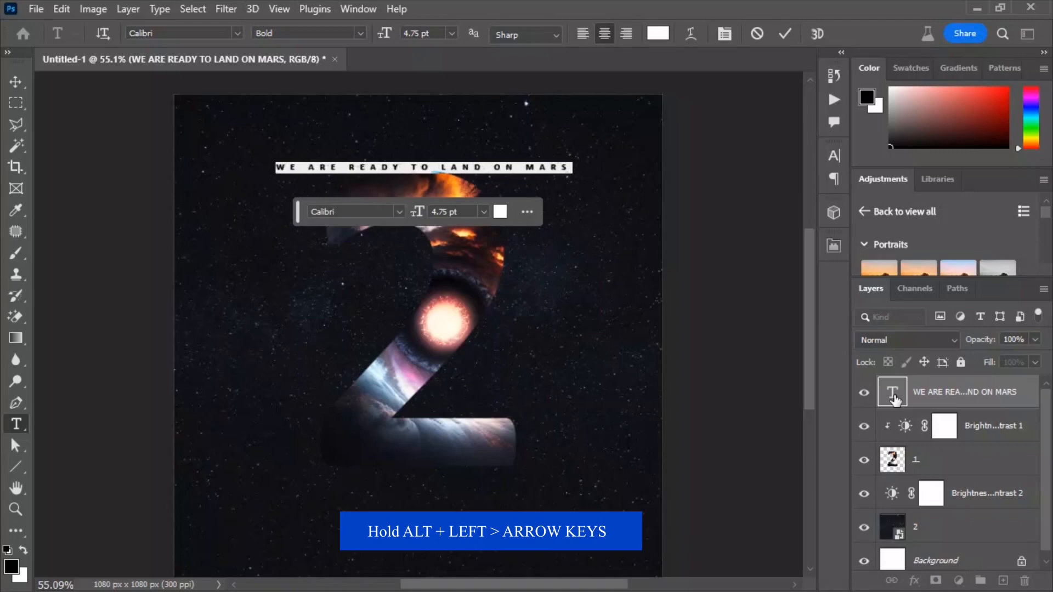
pyautogui.hotkey('alt', 'Right')
pyautogui.hotkey('alt', 'Right')
pyautogui.hotkey('alt', 'Right')
pyautogui.hotkey('alt', 'Right')
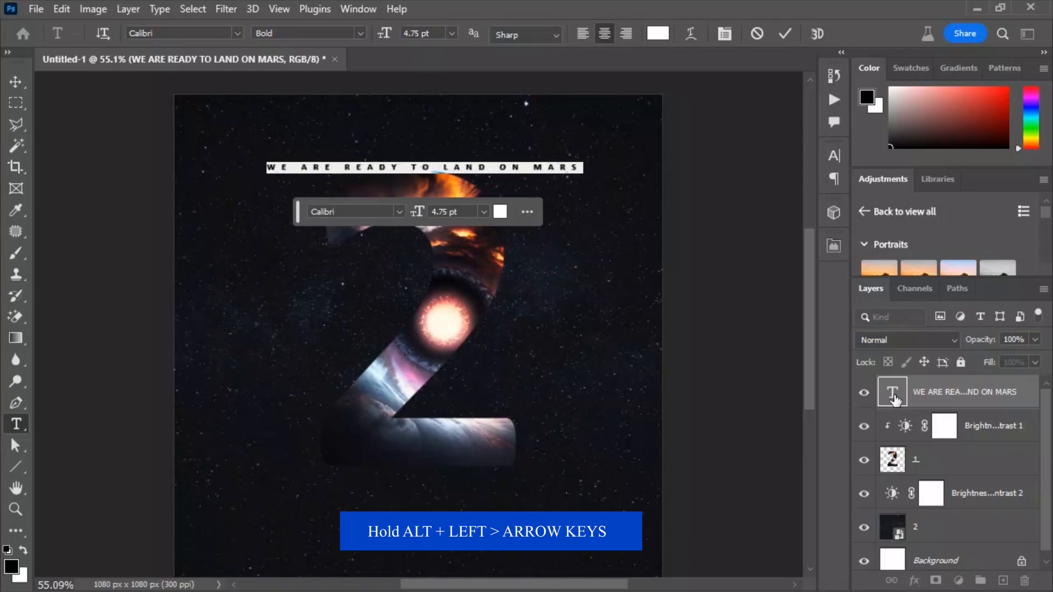
pyautogui.click(988, 404)
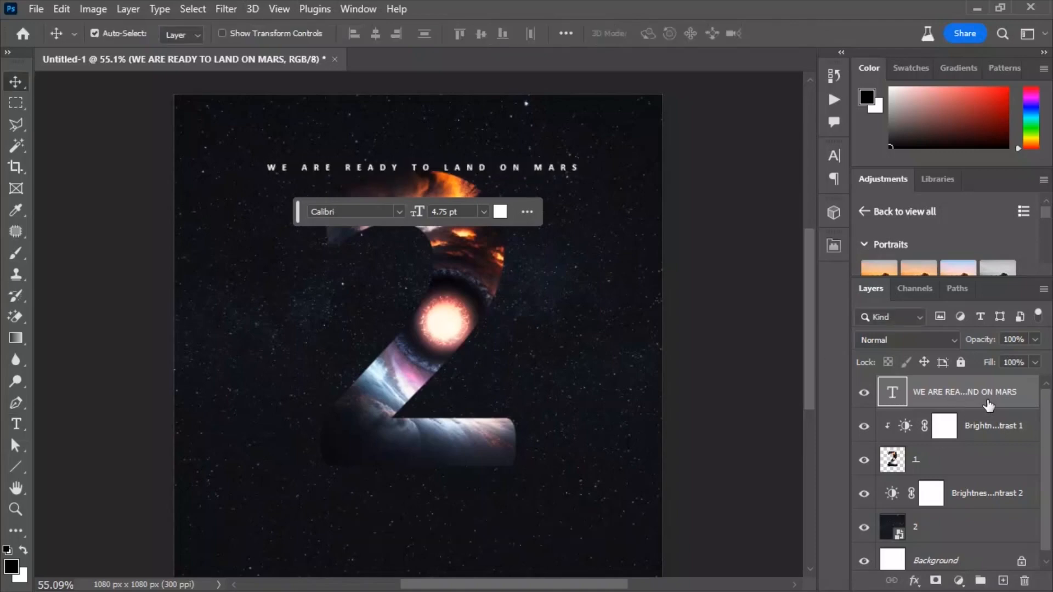
pyautogui.moveTo(413, 167); pyautogui.dragTo(418, 163)
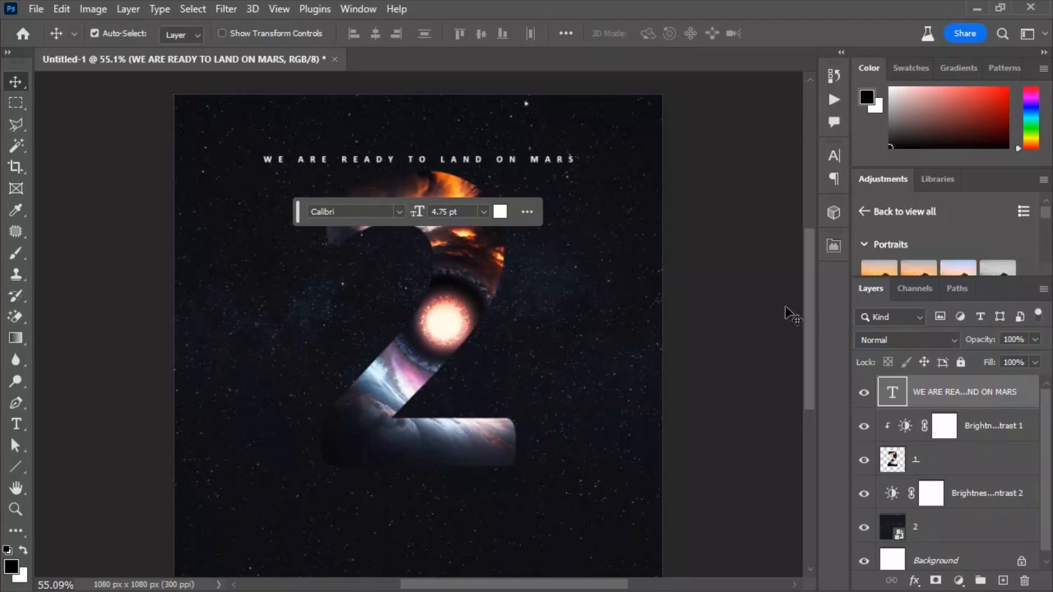
# Step: Add a new text layer reading "DAYS LEFT" at the base of the "2"
pyautogui.moveTo(807, 315); pyautogui.dragTo(808, 328)
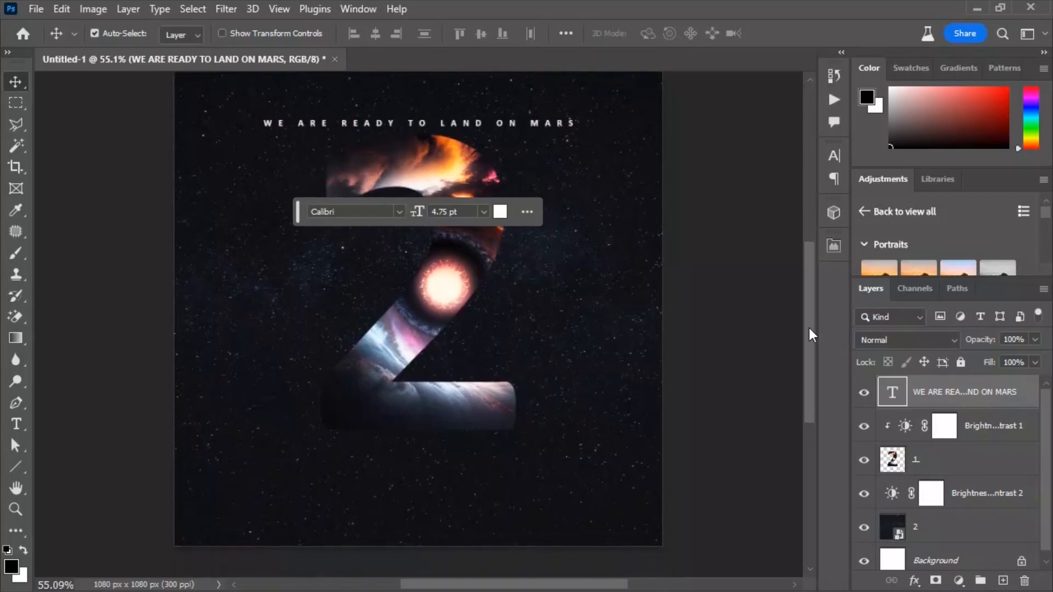
pyautogui.click(16, 424)
pyautogui.click(332, 426)
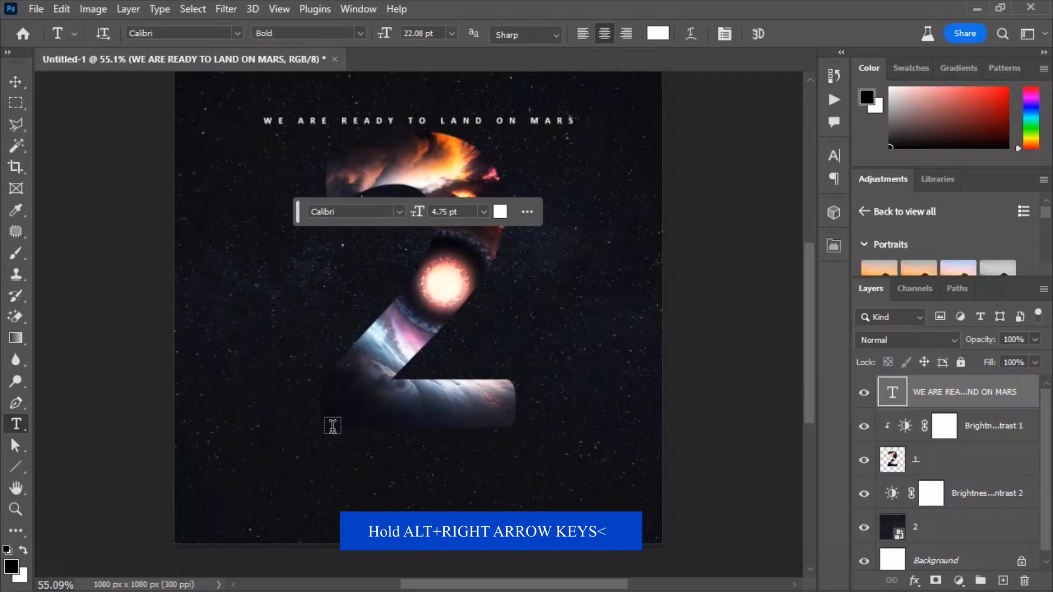
pyautogui.hotkey('alt', 'Left')
pyautogui.hotkey('alt', 'Left')
pyautogui.hotkey('alt', 'Left')
pyautogui.hotkey('alt', 'Left')
pyautogui.hotkey('alt', 'Left')
pyautogui.hotkey('alt', 'Left')
pyautogui.hotkey('alt', 'Left')
pyautogui.hotkey('alt', 'Left')
pyautogui.hotkey('alt', 'Left')
pyautogui.hotkey('alt', 'Left')
pyautogui.hotkey('alt', 'Left')
pyautogui.hotkey('alt', 'Left')
pyautogui.hotkey('alt', 'Left')
pyautogui.hotkey('alt', 'Left')
pyautogui.hotkey('alt', 'Left')
pyautogui.hotkey('alt', 'Left')
pyautogui.hotkey('alt', 'Left')
pyautogui.hotkey('alt', 'Left')
pyautogui.hotkey('alt', 'Left')
pyautogui.hotkey('alt', 'Left')
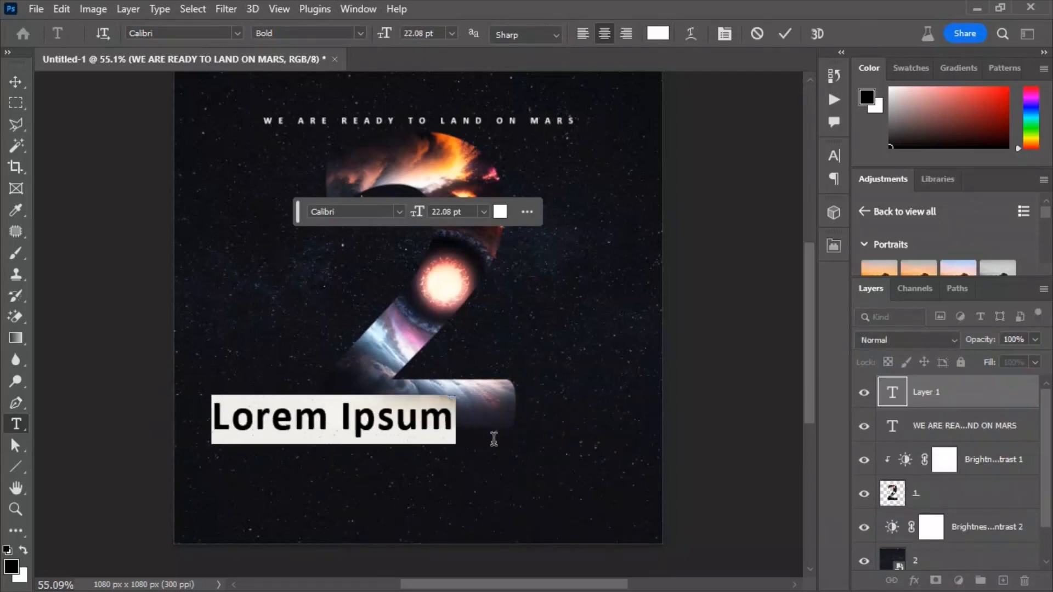
pyautogui.click(451, 416)
pyautogui.press('BackSpace')
pyautogui.press('BackSpace')
pyautogui.press('BackSpace')
pyautogui.press('BackSpace')
pyautogui.press('BackSpace')
pyautogui.press('BackSpace')
pyautogui.press('BackSpace')
pyautogui.press('BackSpace')
pyautogui.press('BackSpace')
pyautogui.press('BackSpace')
pyautogui.press('BackSpace')
pyautogui.write('DAYS LEFT')
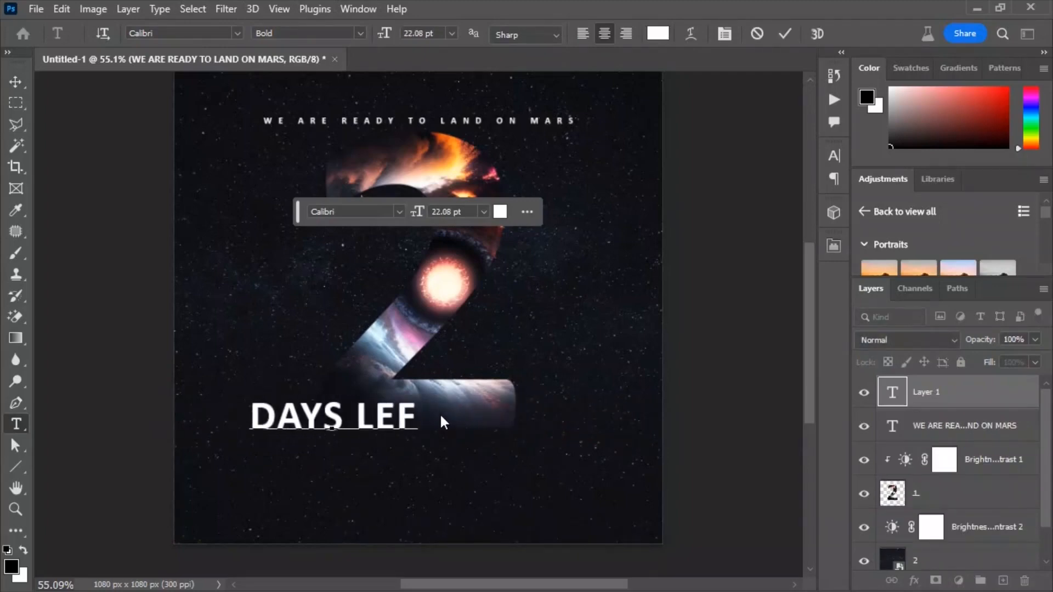
pyautogui.click(965, 406)
# Step: Scale "DAYS LEFT" to about 101.49% and place it directly beneath the "2", matching the width of its base
pyautogui.hotkey('ctrl', 't')
pyautogui.moveTo(360, 412); pyautogui.dragTo(443, 438)
pyautogui.moveTo(512, 444); pyautogui.dragTo(516, 444)
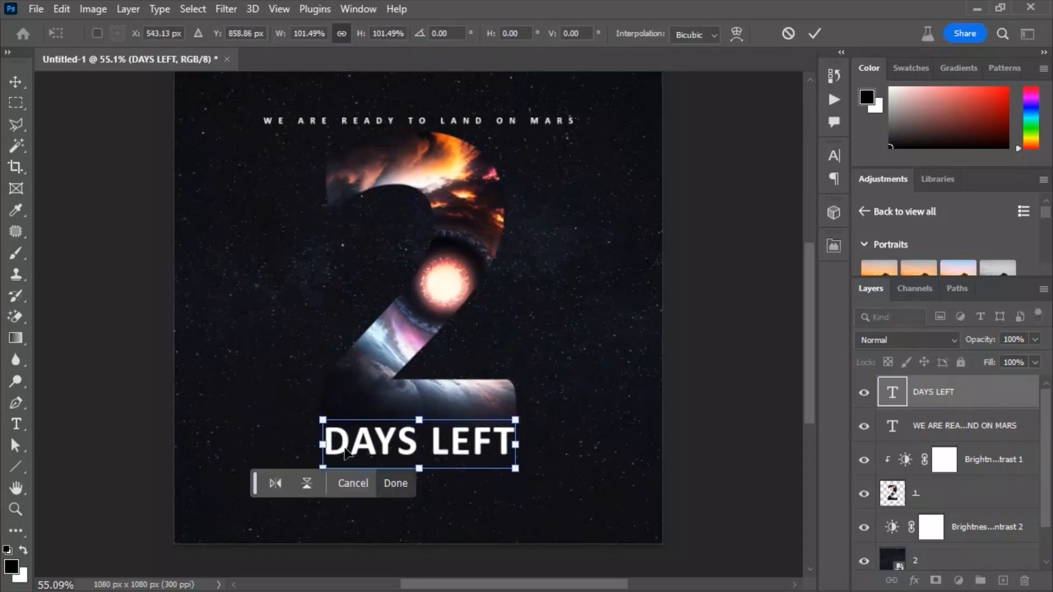
pyautogui.press('Return')
# Step: Change the font style of the word "LEFT" in the "DAYS LEFT" text to Light
pyautogui.press('t')
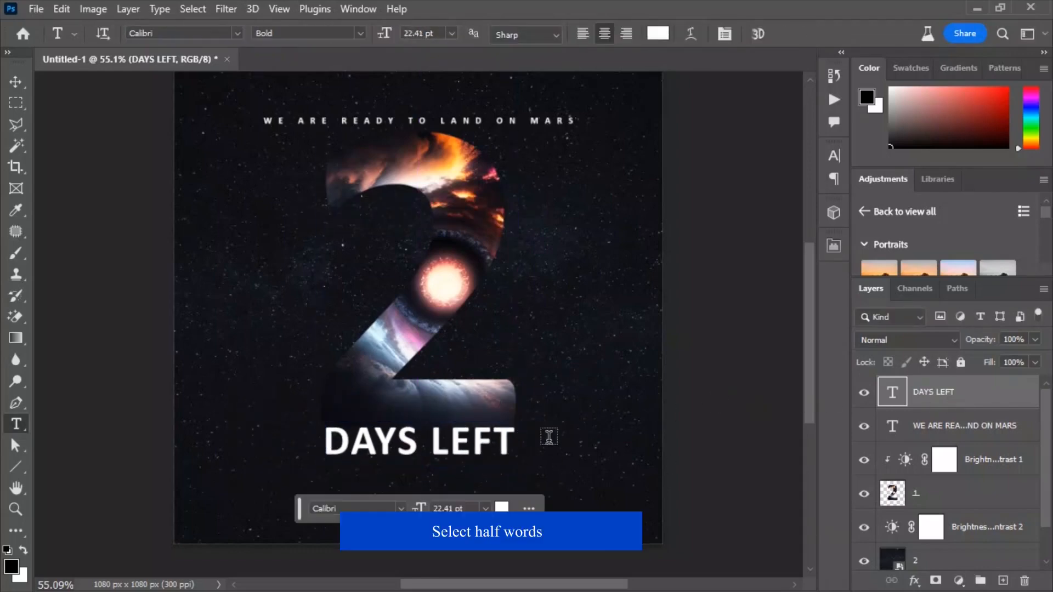
pyautogui.moveTo(437, 438); pyautogui.dragTo(505, 443)
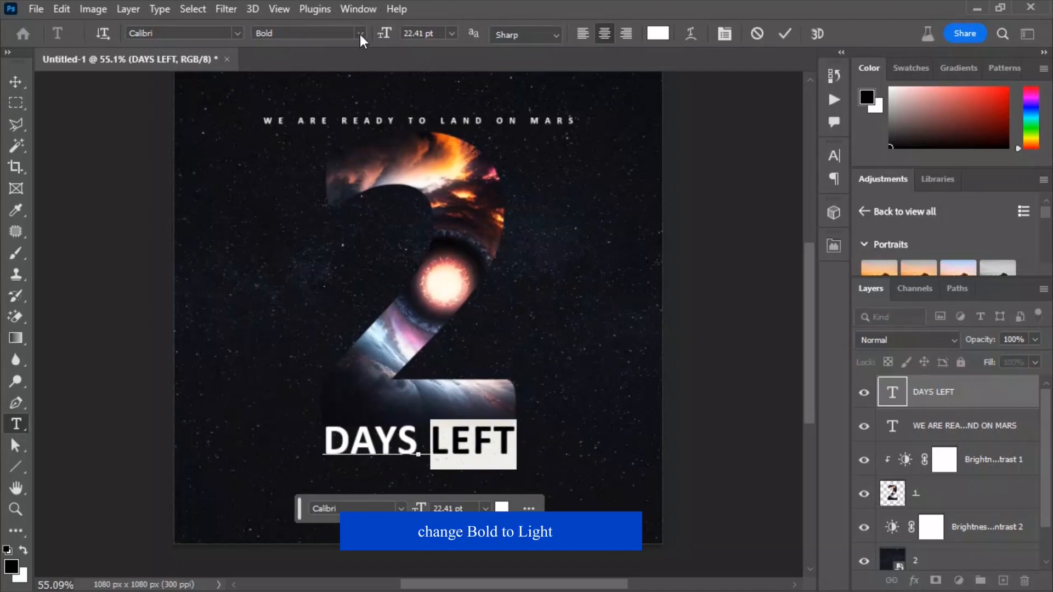
pyautogui.click(360, 34)
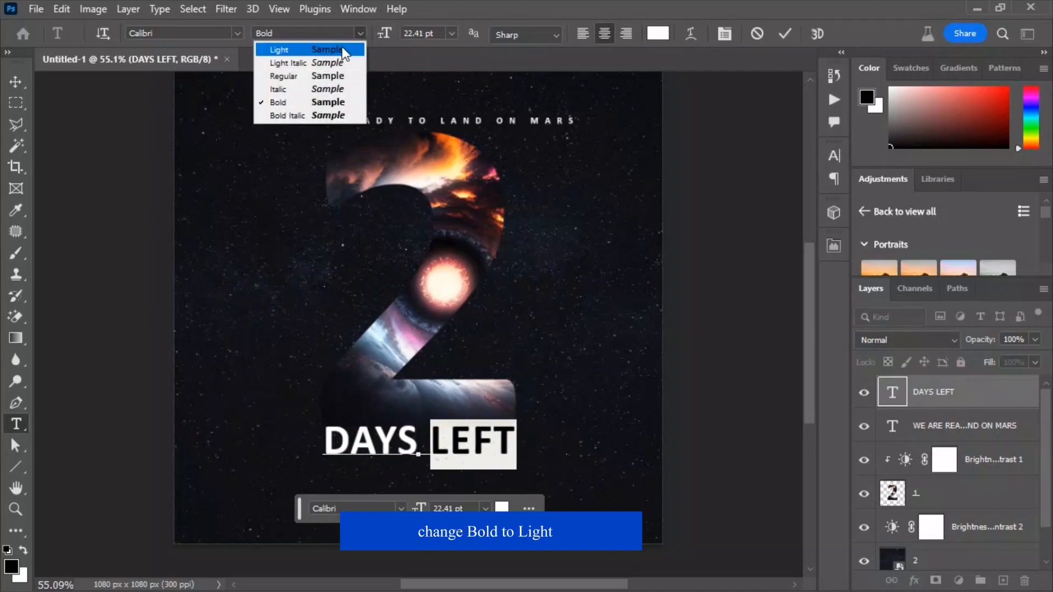
pyautogui.click(342, 50)
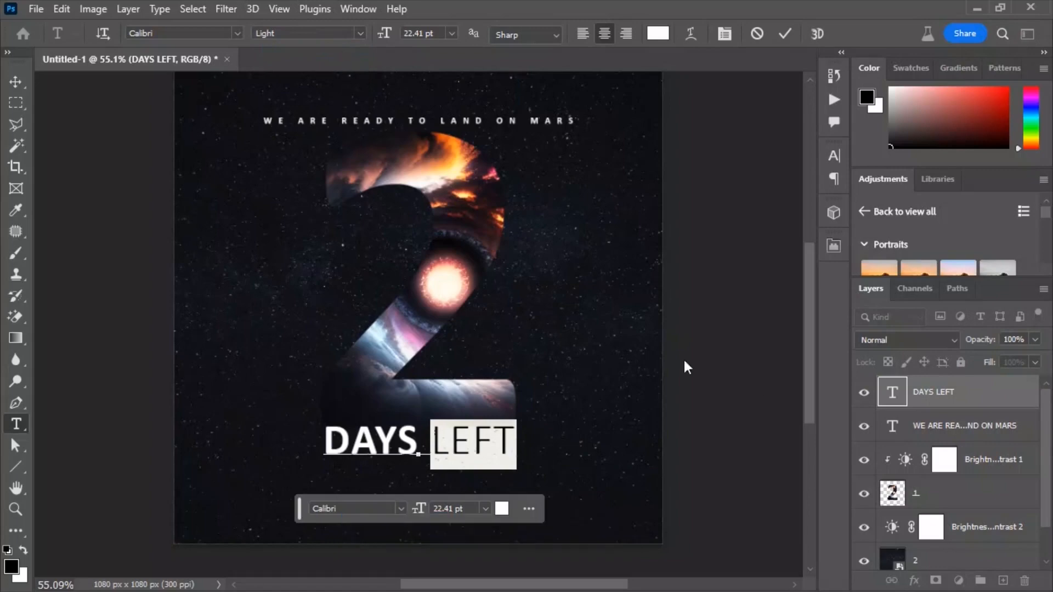
pyautogui.click(988, 408)
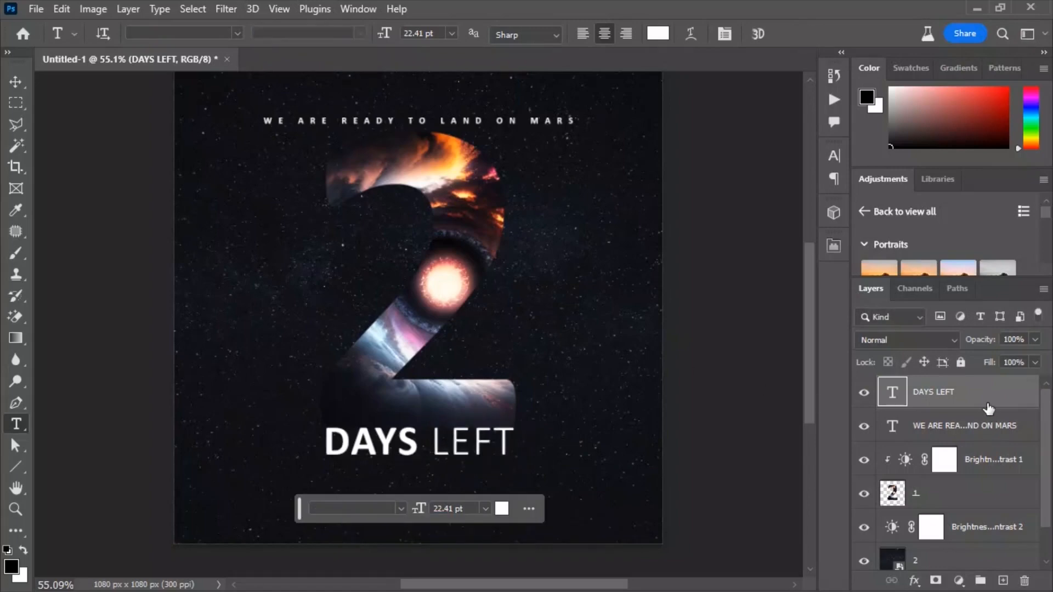
# Step: Add a new text layer reading "MARS IS STILL WAITING THERE" below "DAYS LEFT"
pyautogui.moveTo(811, 324)
pyautogui.mouseDown()
pyautogui.moveTo(805, 347)
pyautogui.moveTo(808, 333)
pyautogui.mouseUp()
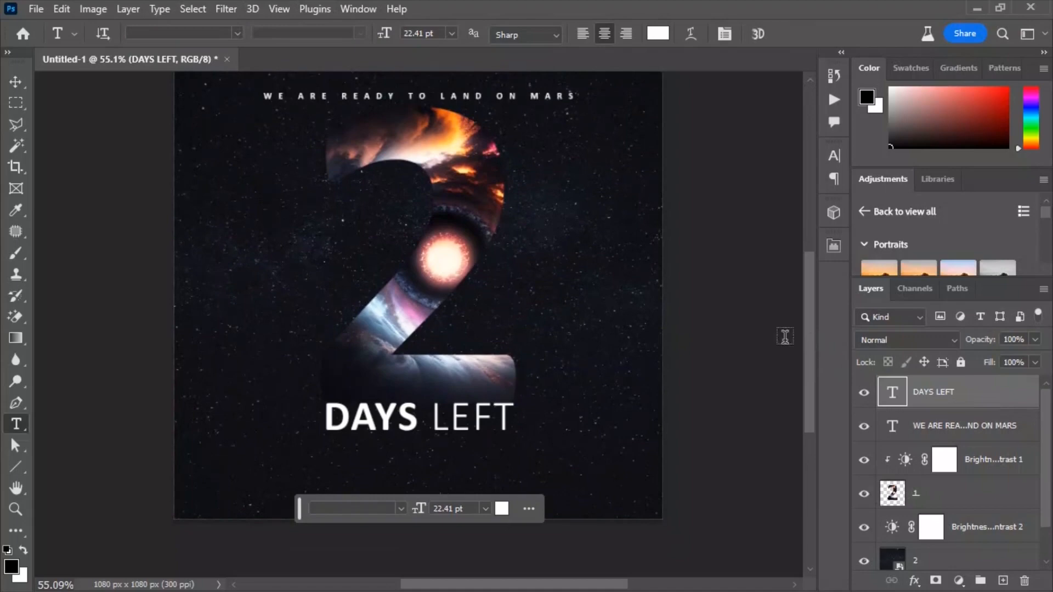
pyautogui.click(294, 451)
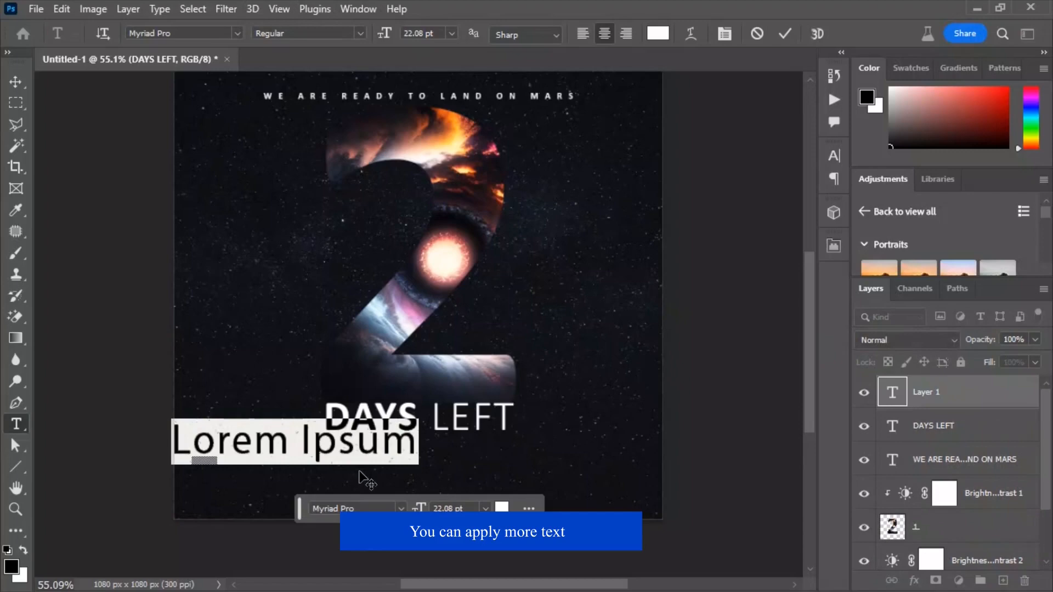
pyautogui.press('BackSpace')
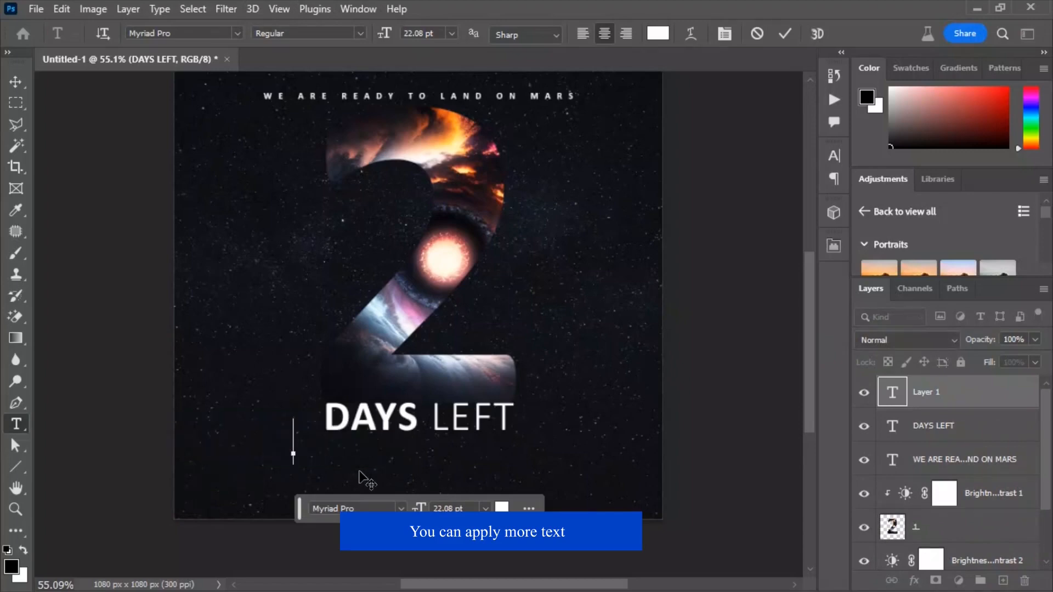
pyautogui.write('MARS ')
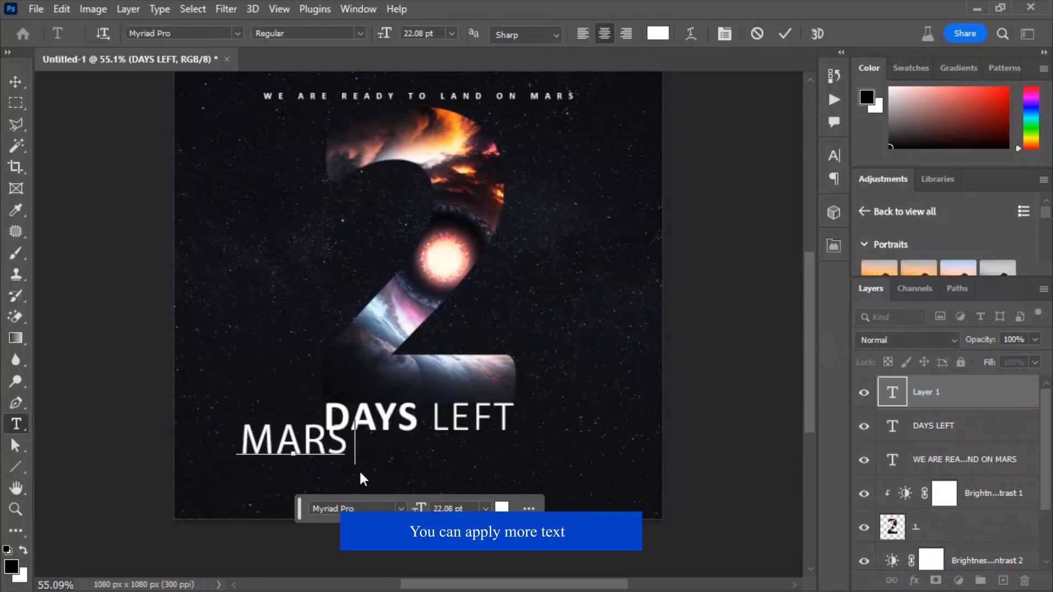
pyautogui.write('IS STILL WAITING THERE')
pyautogui.click(892, 392)
# Step: Scale "MARS IS STILL WAITING THERE" to about 33.24% and align it under "DAYS LEFT" at nearly the same width
pyautogui.hotkey('ctrl', 't')
pyautogui.moveTo(576, 442); pyautogui.dragTo(293, 442)
pyautogui.moveTo(231, 442); pyautogui.dragTo(464, 461)
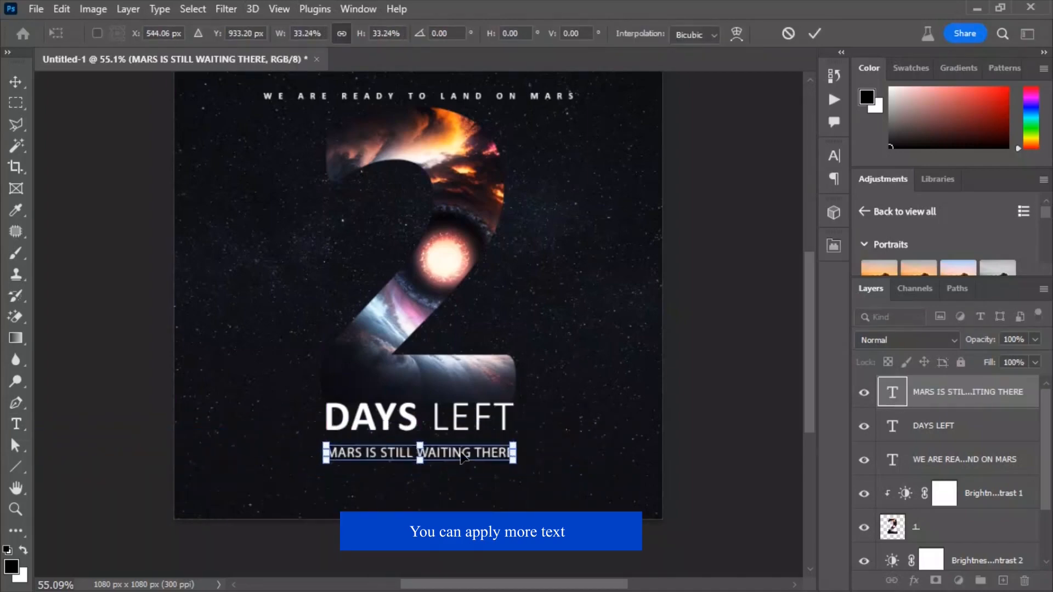
pyautogui.press('Return')
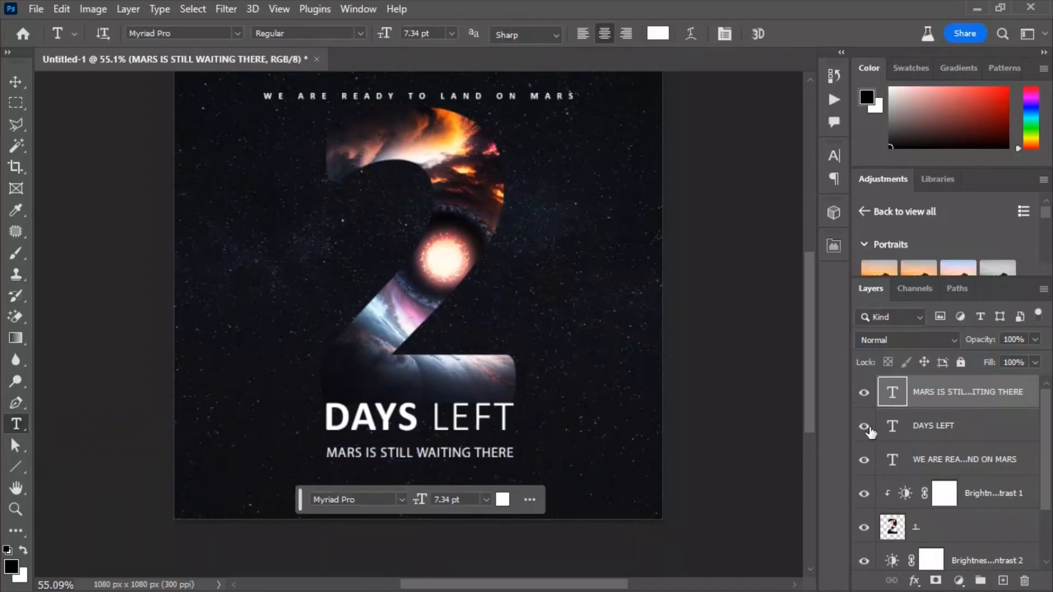
# Step: Change the font of "MARS IS STILL WAITING THERE" to Calibri Light
pyautogui.doubleClick(887, 387)
pyautogui.click(360, 33)
pyautogui.click(237, 34)
pyautogui.scroll(7, 223, 89)
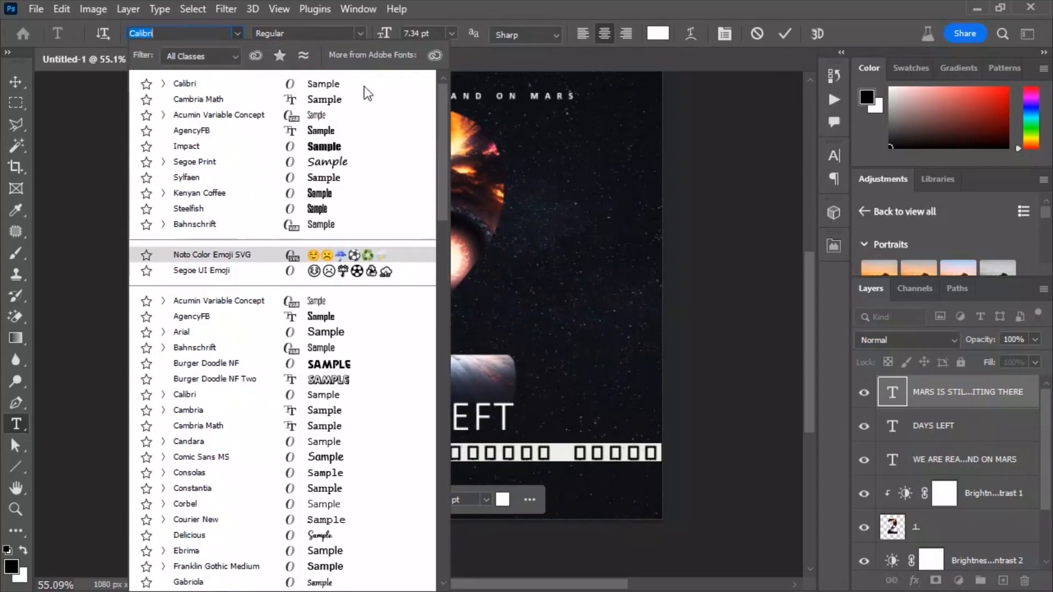
pyautogui.click(230, 85)
pyautogui.click(360, 33)
pyautogui.click(329, 48)
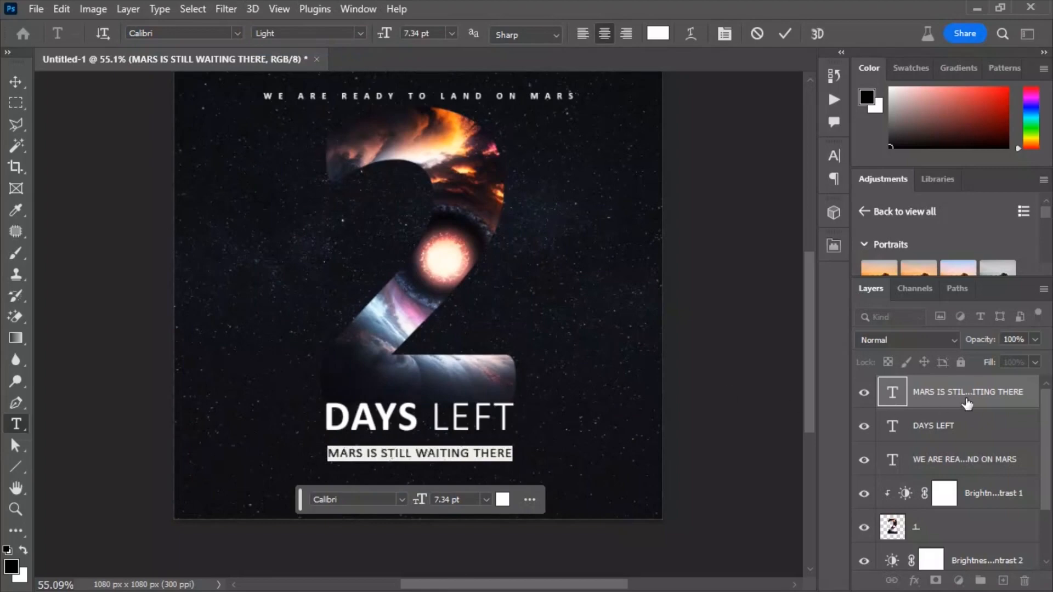
pyautogui.click(904, 407)
# Step: Add a new text layer reading "EASY PHOTOSHOP" below "MARS IS STILL WAITING THERE"
pyautogui.scroll(-2, 813, 404)
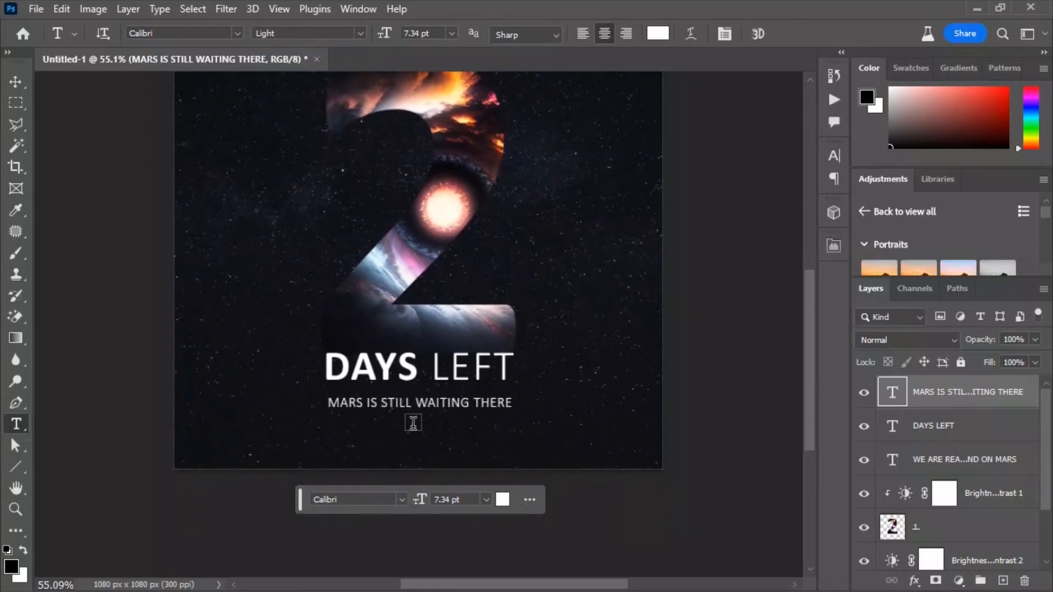
pyautogui.click(418, 423)
pyautogui.write('EASY PHOTOSHOP')
pyautogui.hotkey('ctrl', 'Return')
# Step: Scale "EASY PHOTOSHOP" to about 28.53% and centre it horizontally under the "MARS IS STILL WAITING THERE" line
pyautogui.hotkey('ctrl', 't')
pyautogui.moveTo(577, 416); pyautogui.dragTo(345, 416)
pyautogui.moveTo(321, 419); pyautogui.dragTo(441, 430)
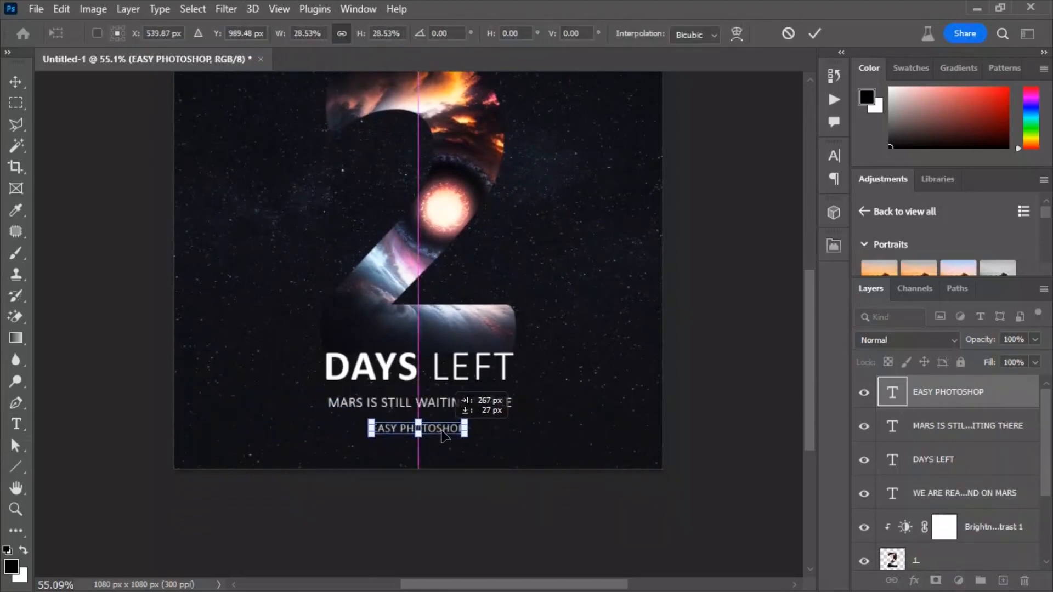
pyautogui.press('Return')
# Step: Make the "EASY PHOTOSHOP" text bold
pyautogui.tripleClick(441, 430)
pyautogui.hotkey('ctrl', 'shift', 'b')
pyautogui.hotkey('ctrl', 'Return')
# Step: Add a centred paragraph of Lorem ipsum placeholder text in Calibri at 3 pt beneath "EASY PHOTOSHOP"
pyautogui.moveTo(287, 441); pyautogui.dragTo(516, 477)
pyautogui.moveTo(383, 34); pyautogui.dragTo(357, 37)
pyautogui.click(360, 33)
pyautogui.click(331, 49)
pyautogui.click(16, 82)
pyautogui.scroll(4, 687, 465)
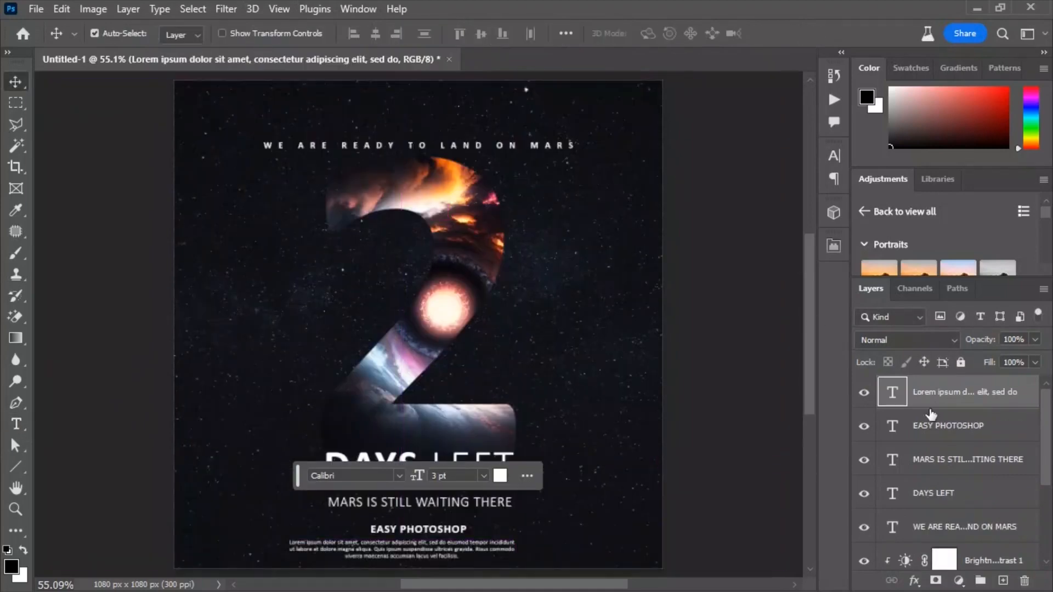